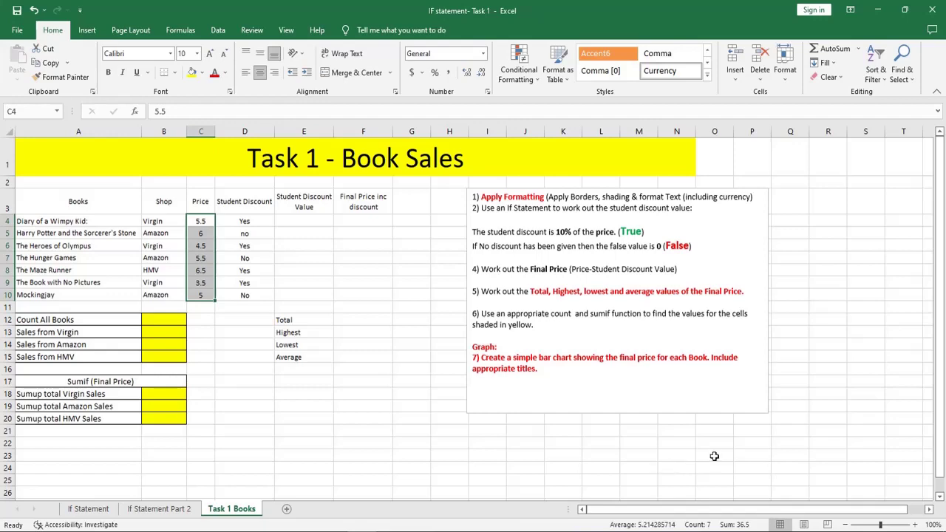
Step: Look over the If Statement and If Statement Part 2 sheets, then return to Task 1 Books
click(93, 510)
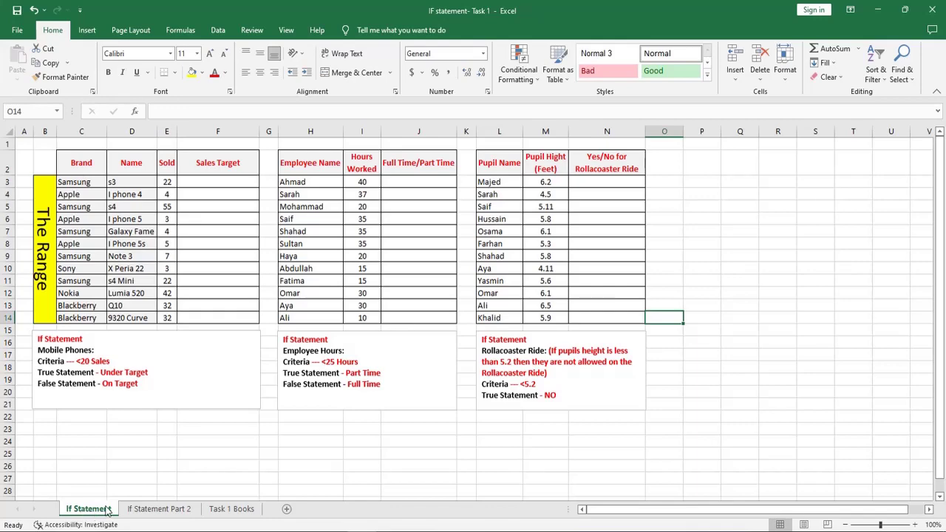
click(158, 511)
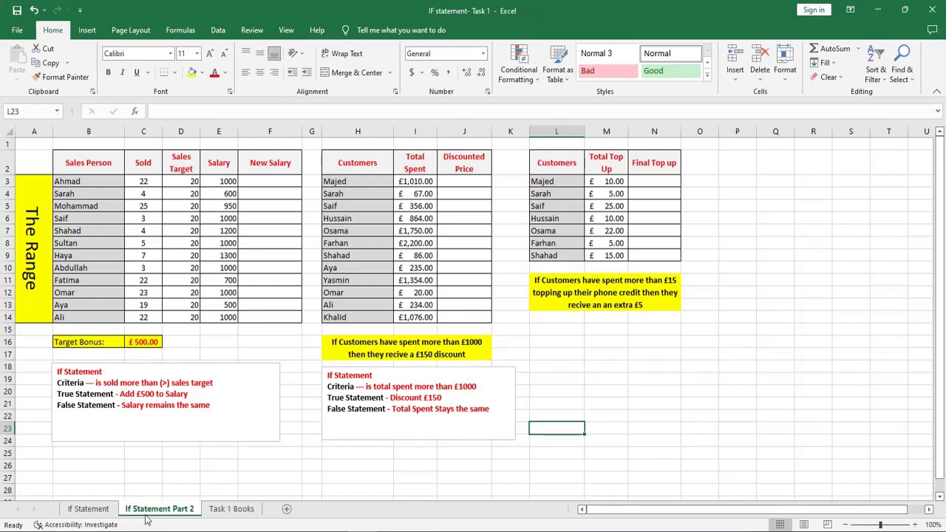
click(214, 513)
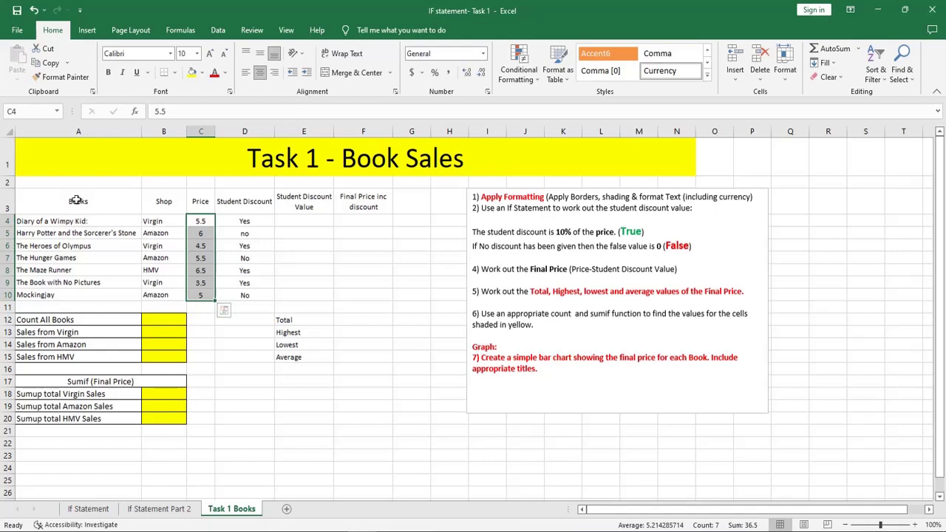
Step: Apply All Borders to the book table A3:F10
drag(61, 196, 366, 297)
click(175, 76)
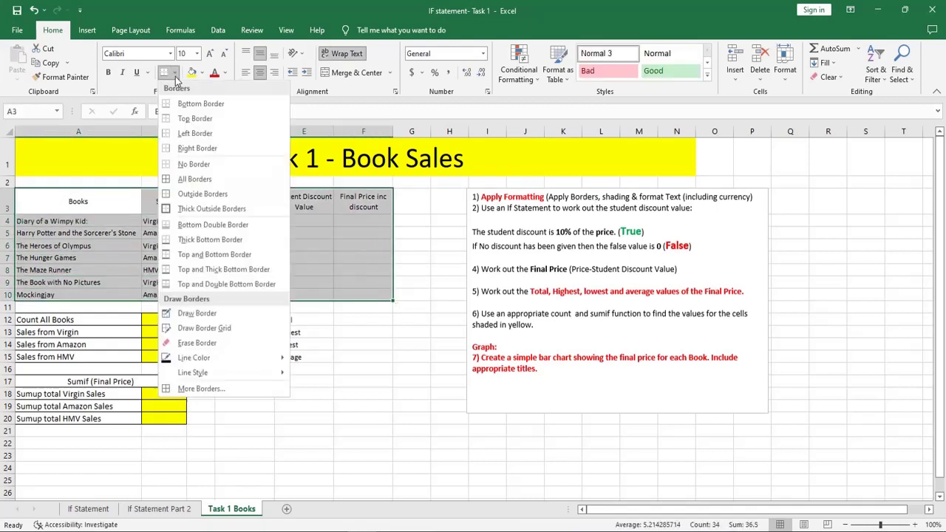
click(177, 179)
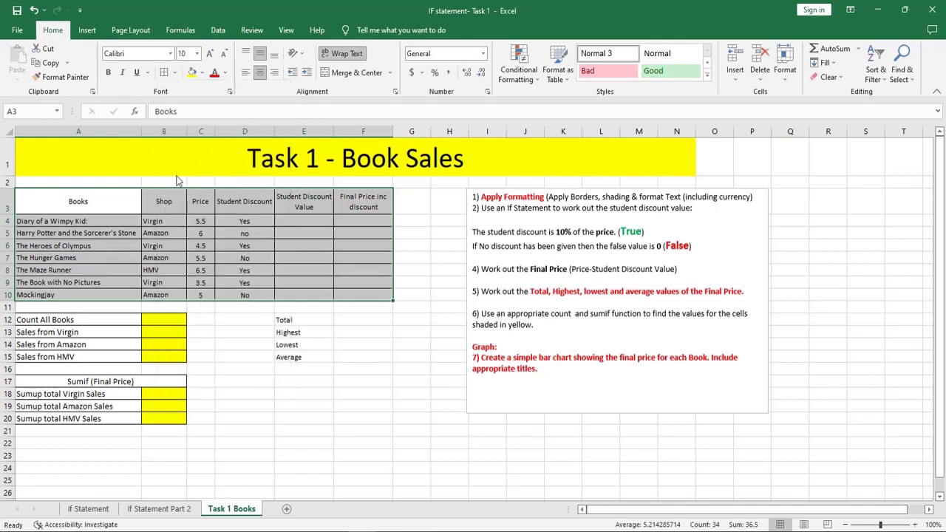
Step: Give the header row a light blue fill and bold text
drag(89, 201, 376, 205)
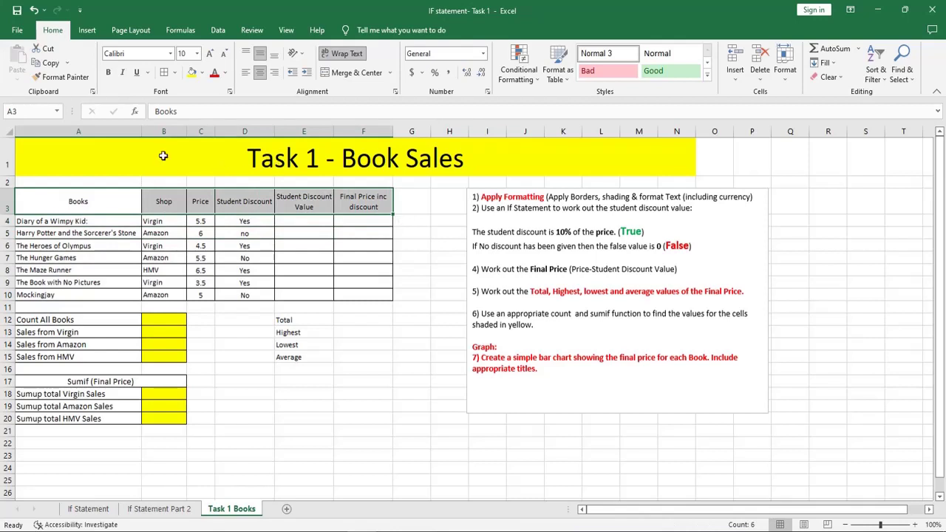
click(201, 75)
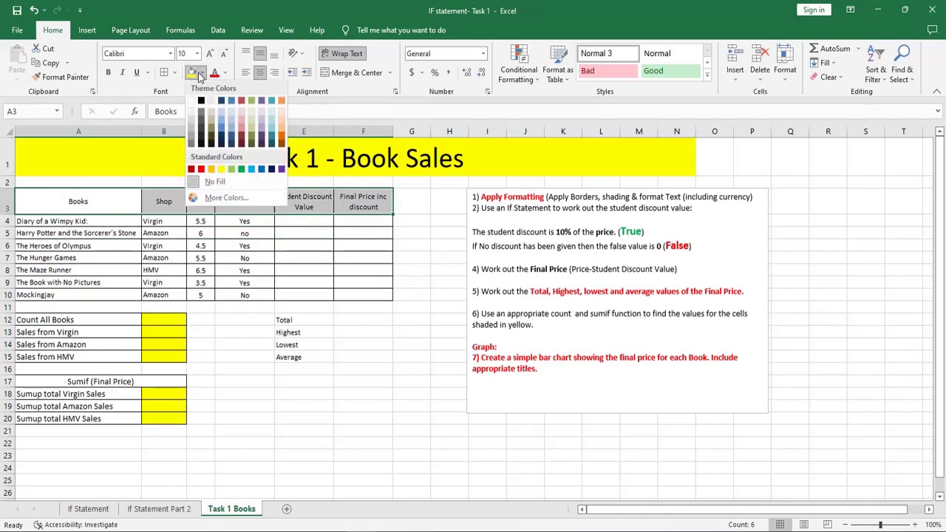
click(223, 118)
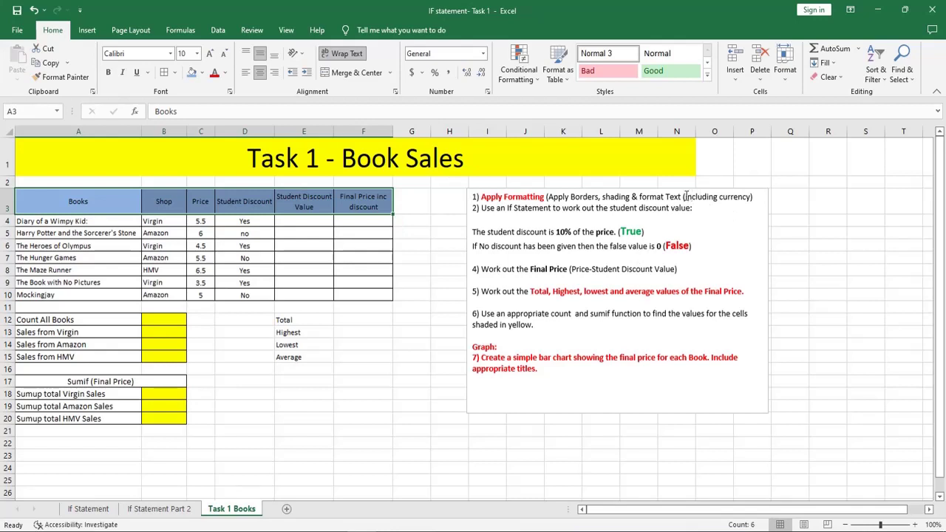
click(108, 73)
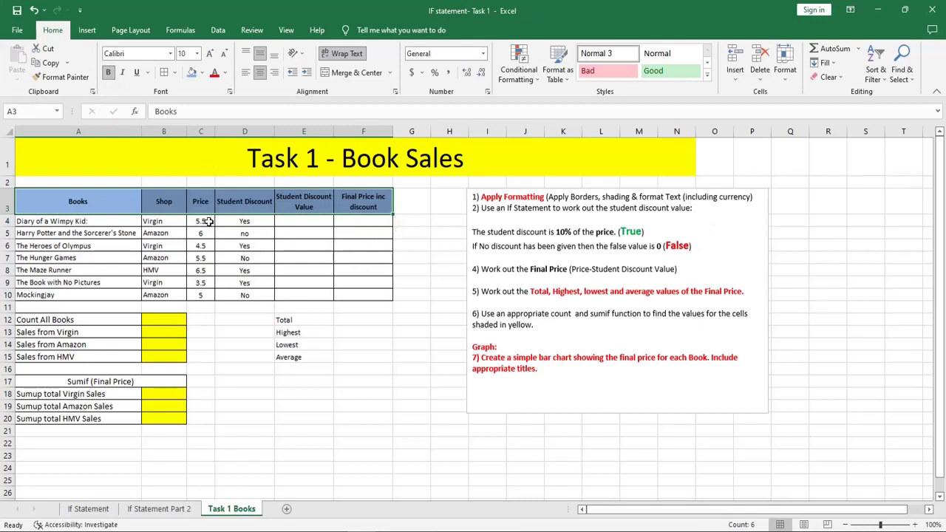
drag(204, 222, 203, 297)
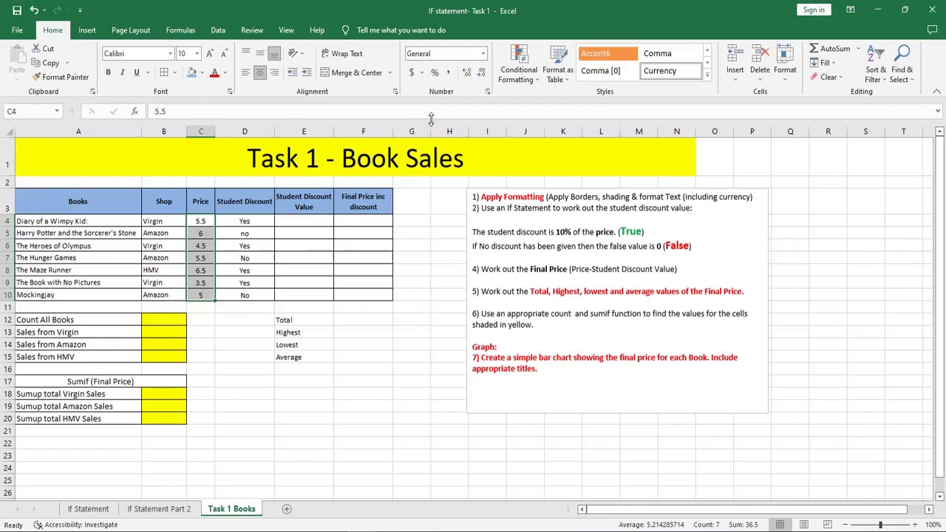
Step: Format prices C4:C10 as Currency with the $ symbol and 2 decimals, replacing a trial Accounting format
click(423, 73)
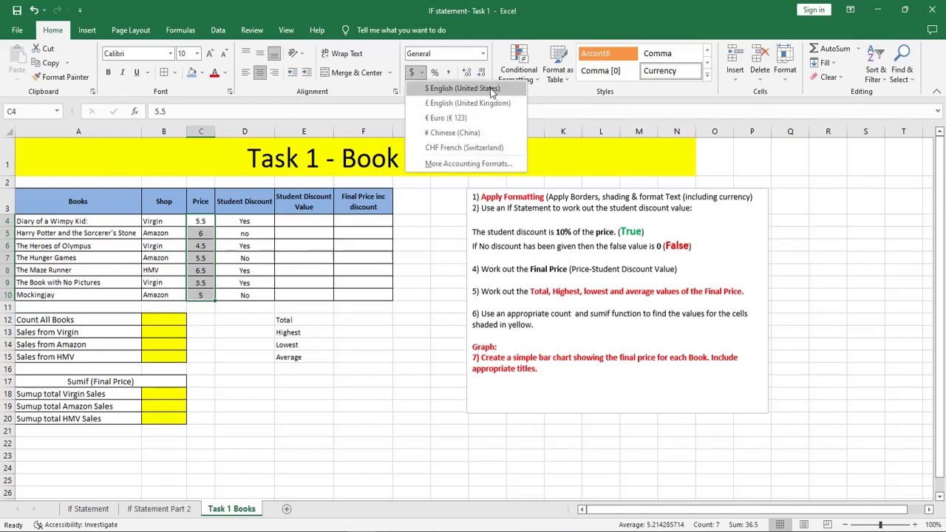
click(444, 90)
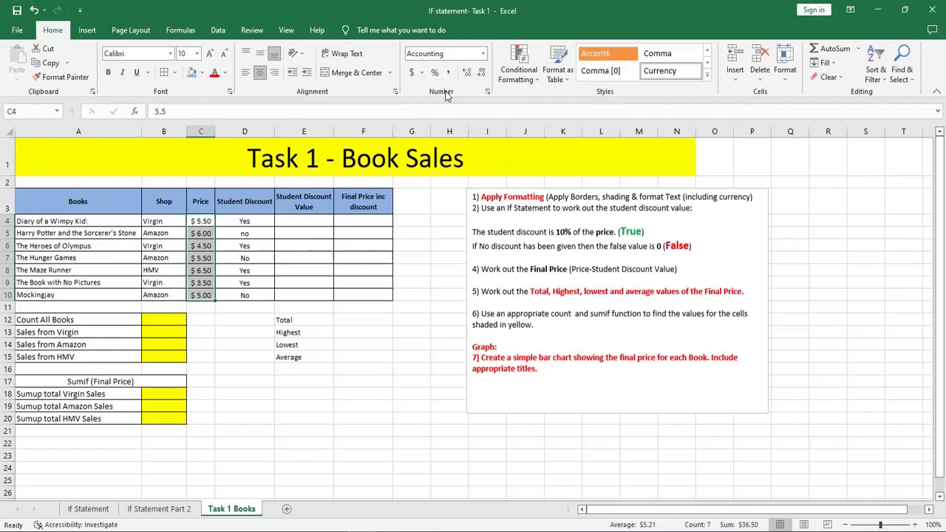
key(ctrl+z)
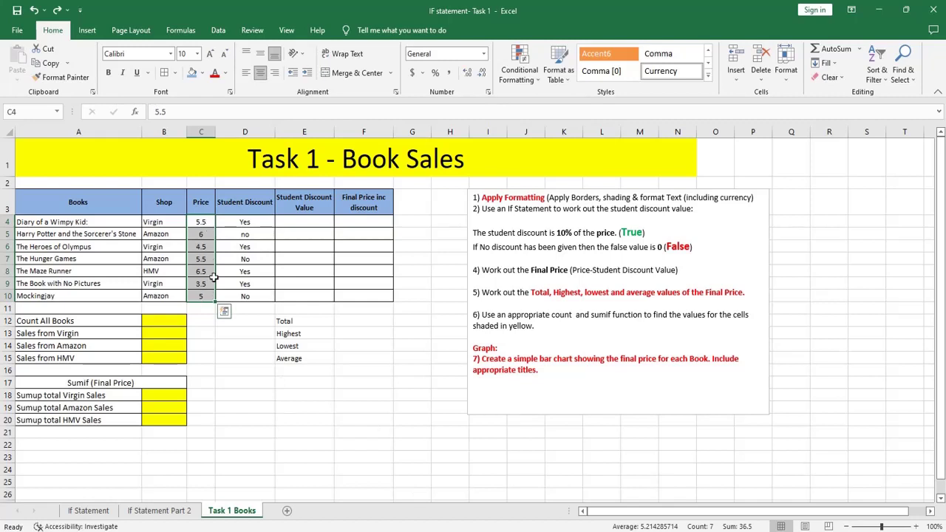
right_click(202, 221)
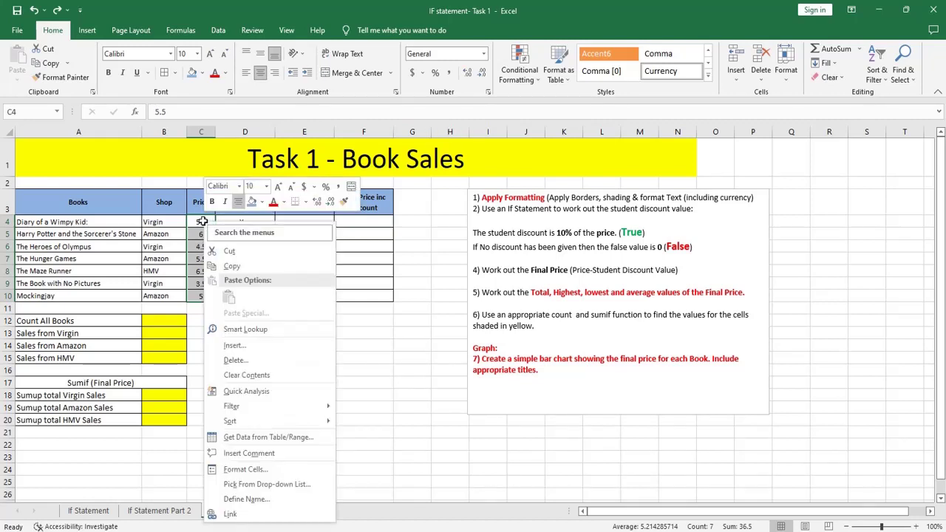
click(254, 469)
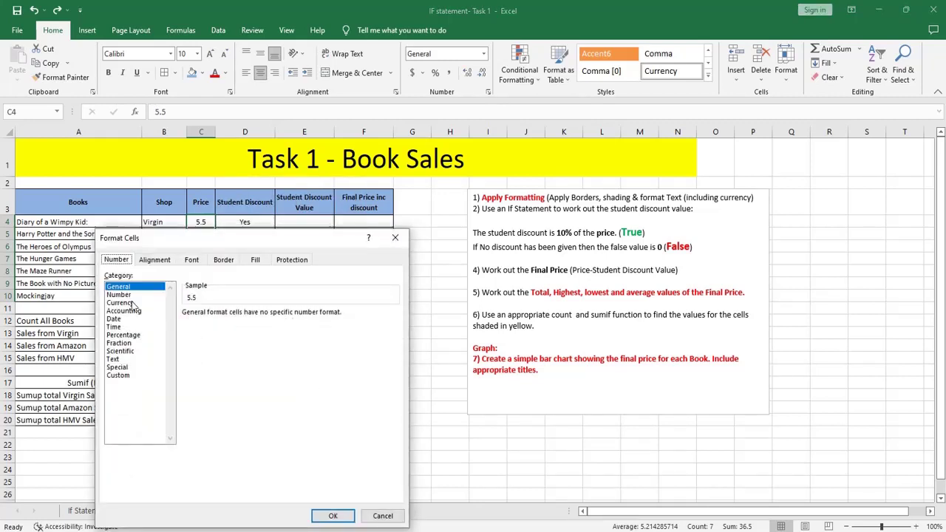
click(120, 302)
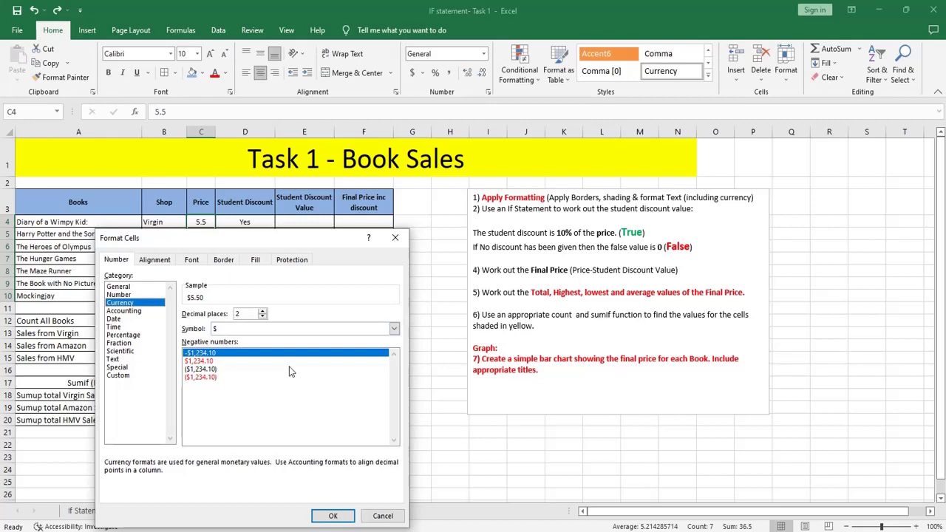
click(320, 330)
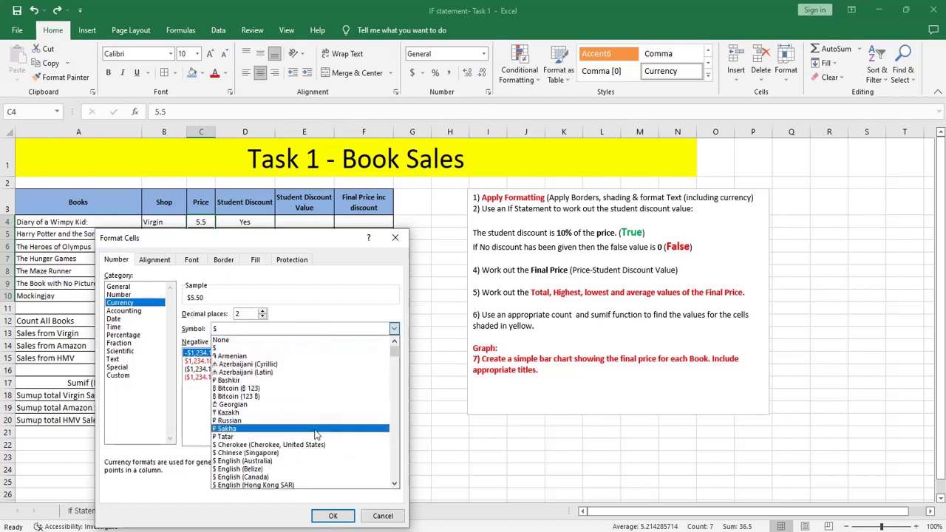
click(353, 296)
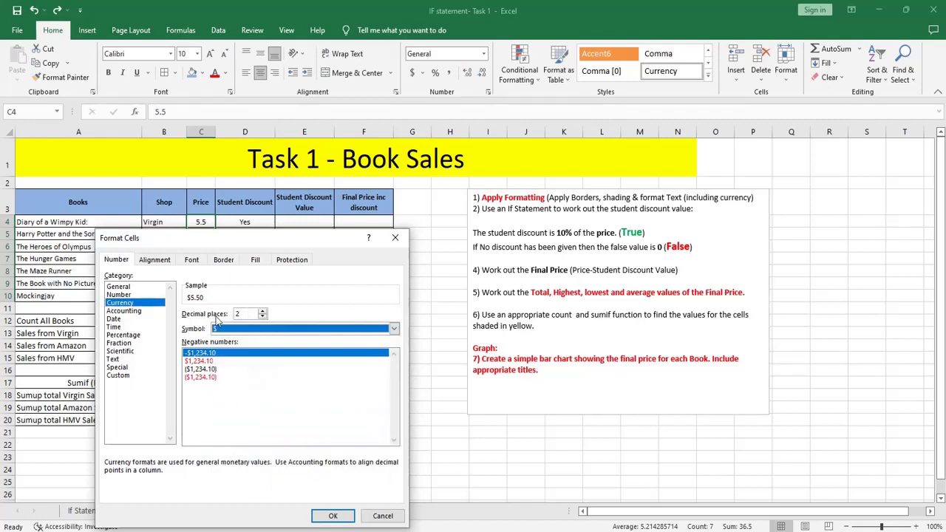
click(335, 517)
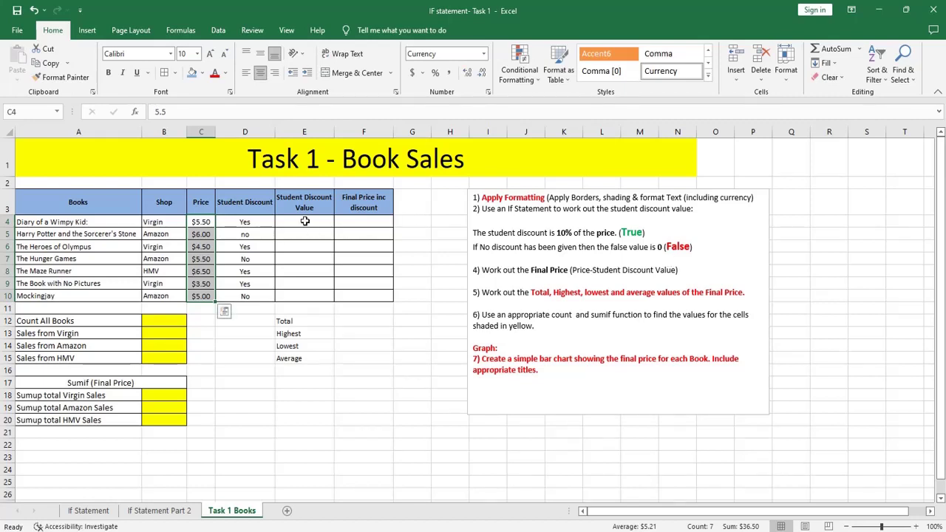
Step: Insert an IF function in E4 with the logical test D4="yes"
click(265, 219)
click(304, 223)
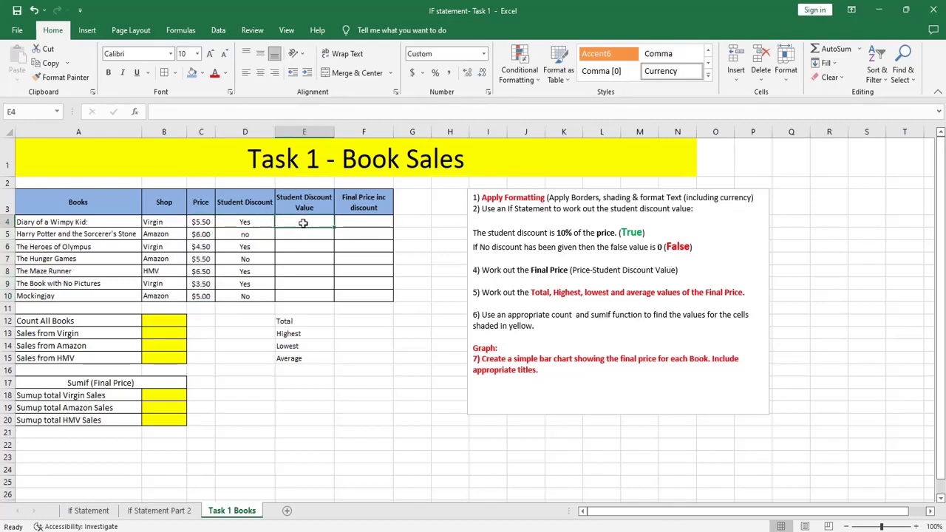
click(135, 113)
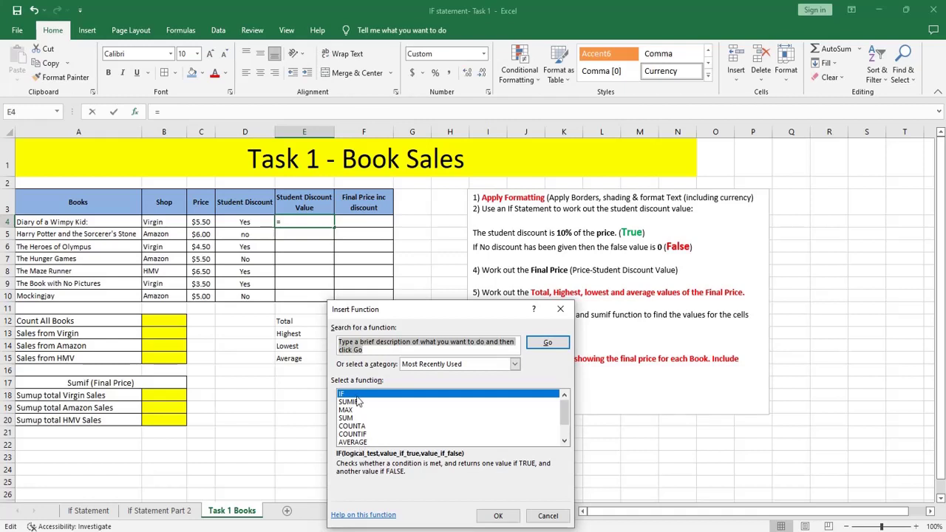
double_click(360, 394)
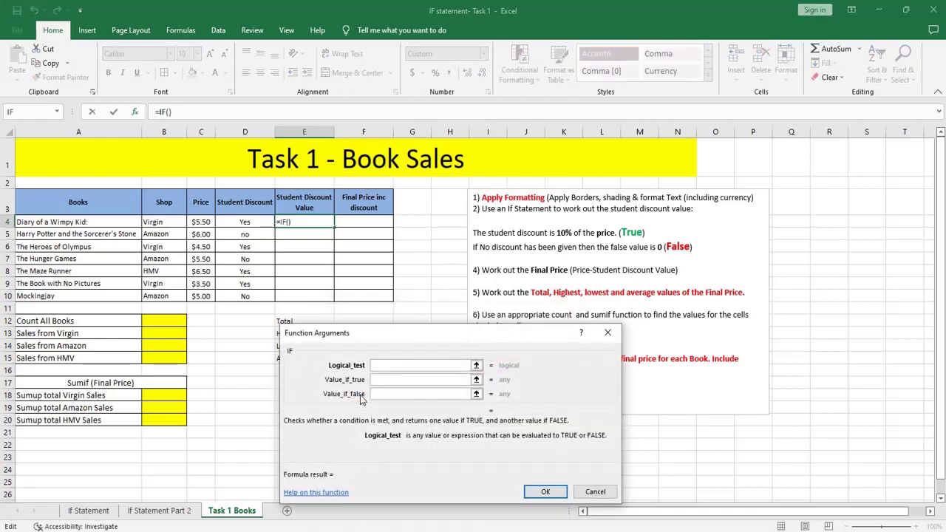
click(245, 220)
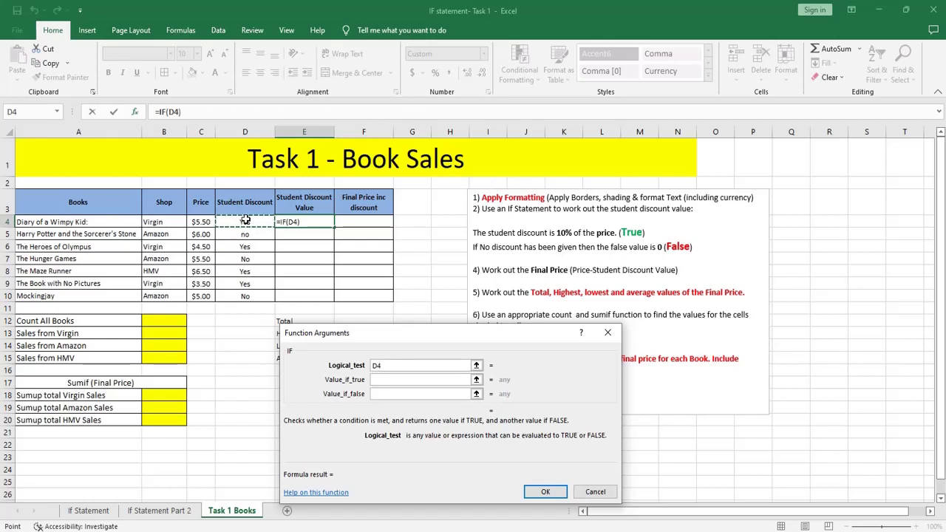
click(389, 365)
text(="yes)
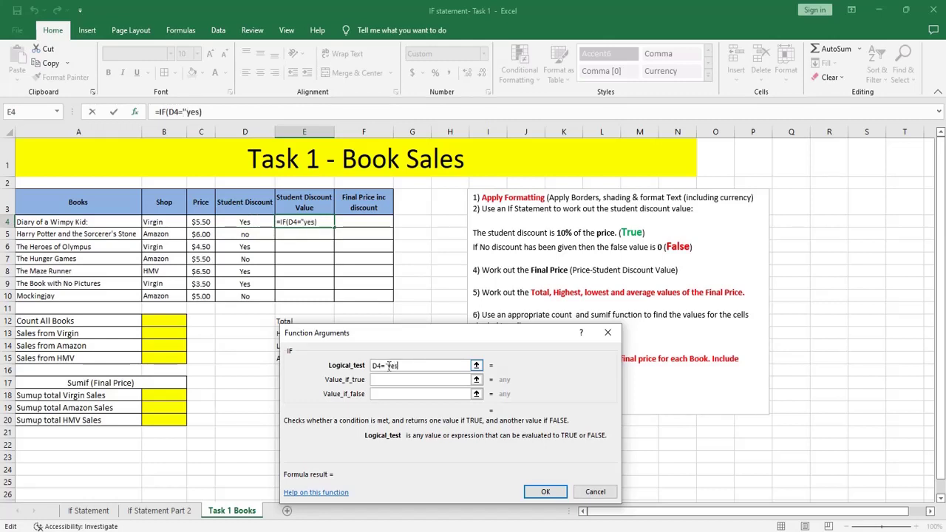
text(")
Step: Set the IF's Value_if_true to C4*0.10 and Value_if_false to 0
click(399, 380)
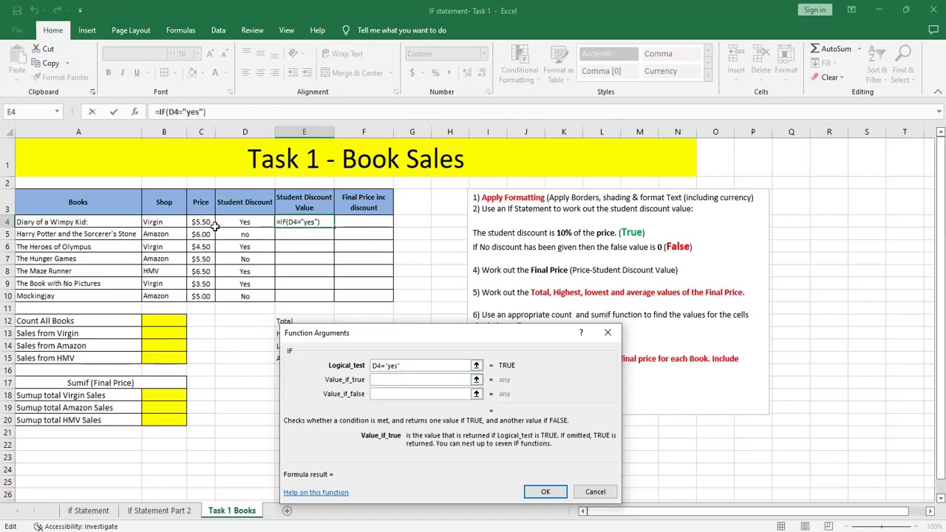
click(201, 221)
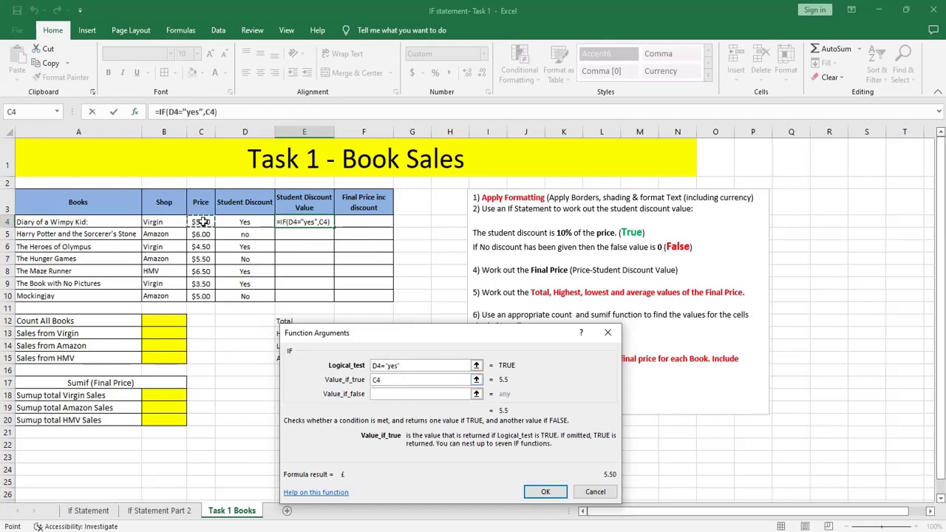
text(*.10)
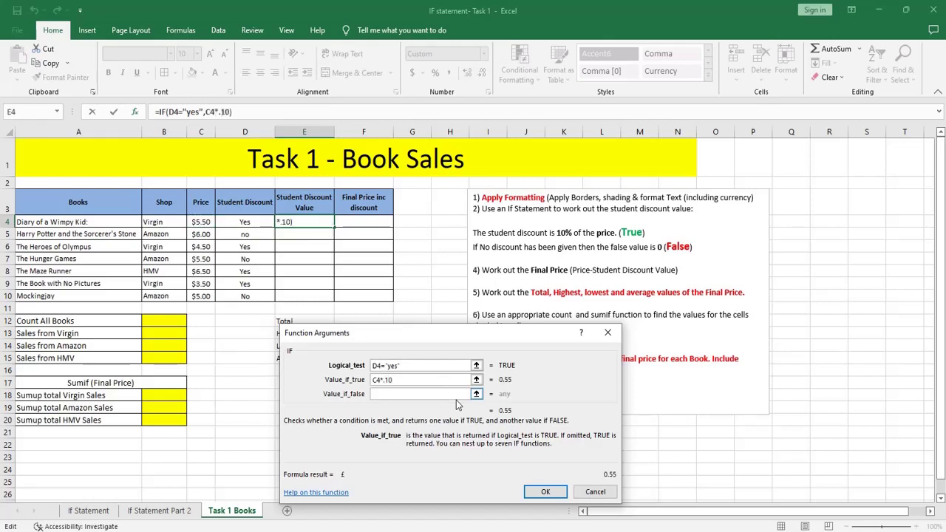
key(BackSpace)
key(BackSpace)
key(BackSpace)
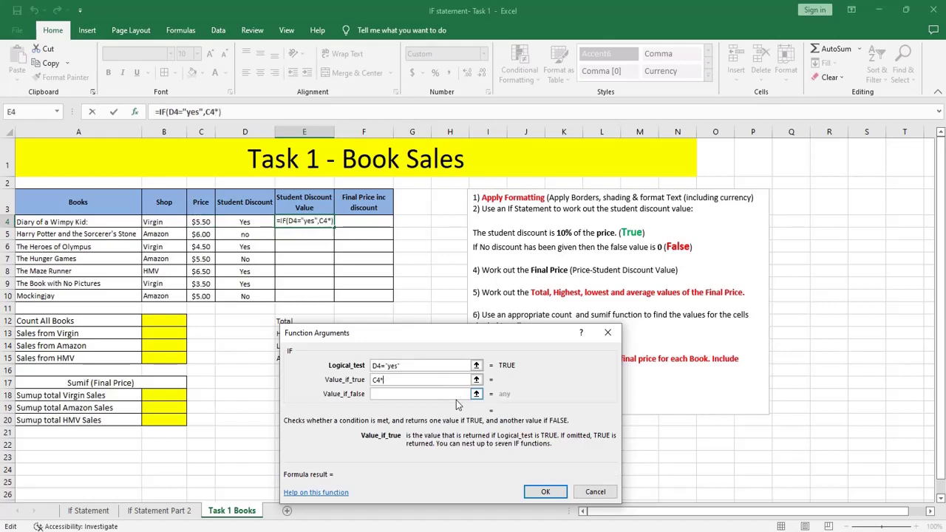
text(0.10)
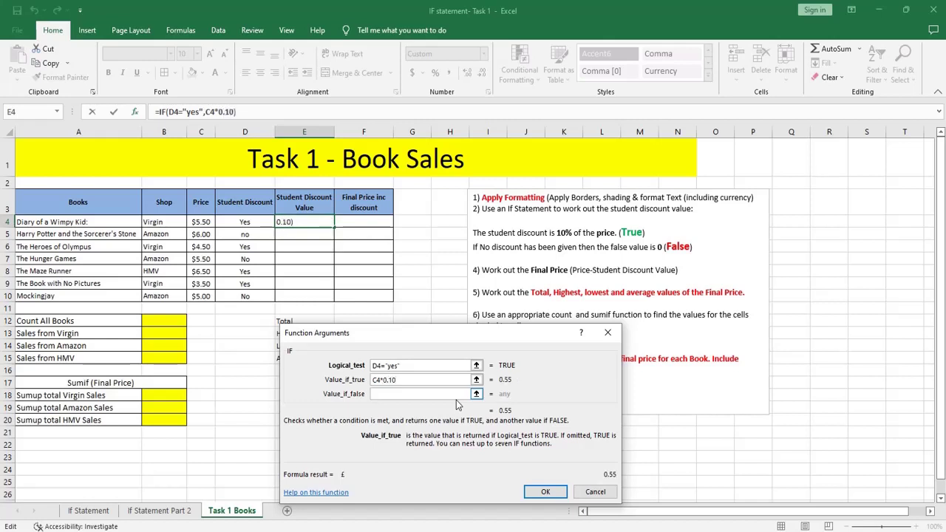
click(453, 396)
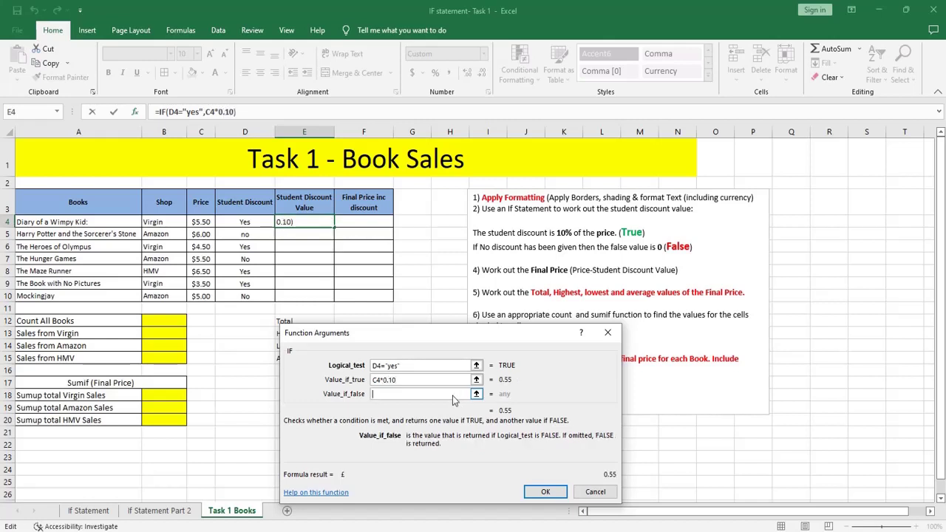
text(0)
Step: Confirm the IF formula, fill it down to E10, and check the copied cells
click(553, 493)
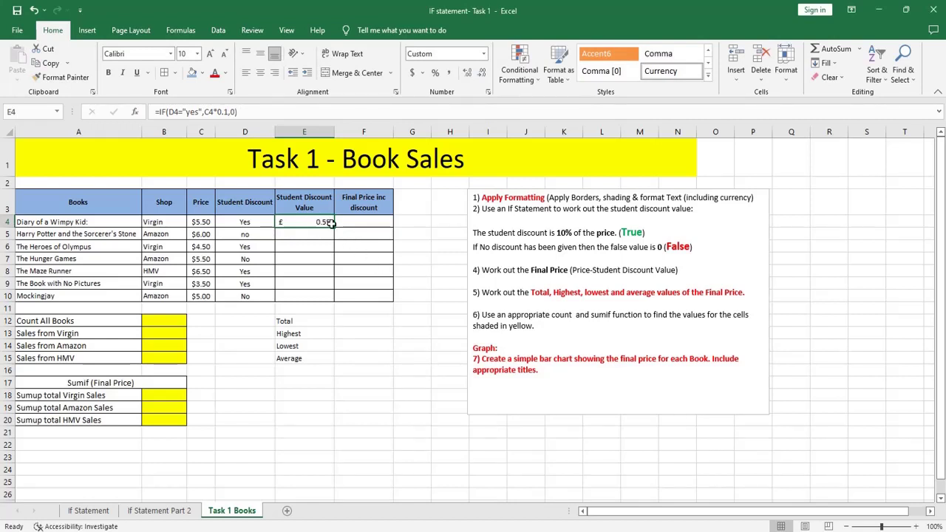
drag(333, 227, 334, 304)
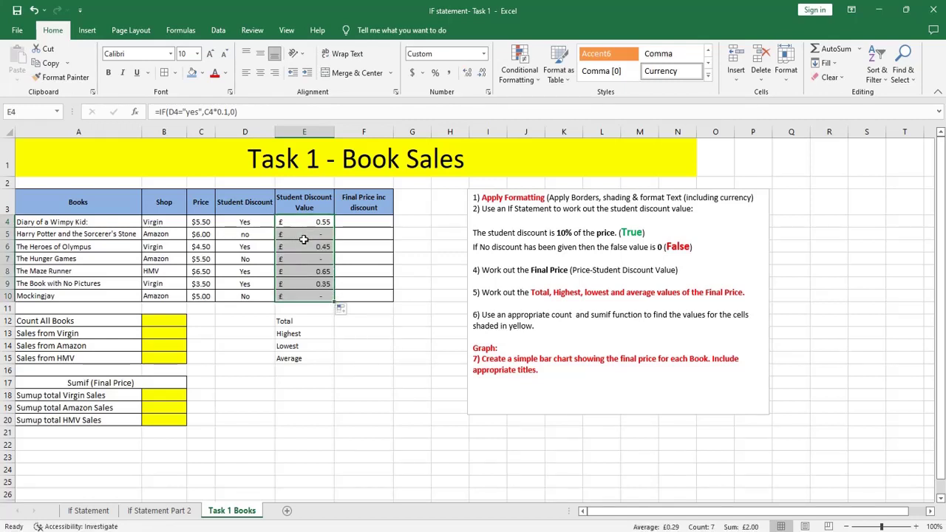
click(304, 234)
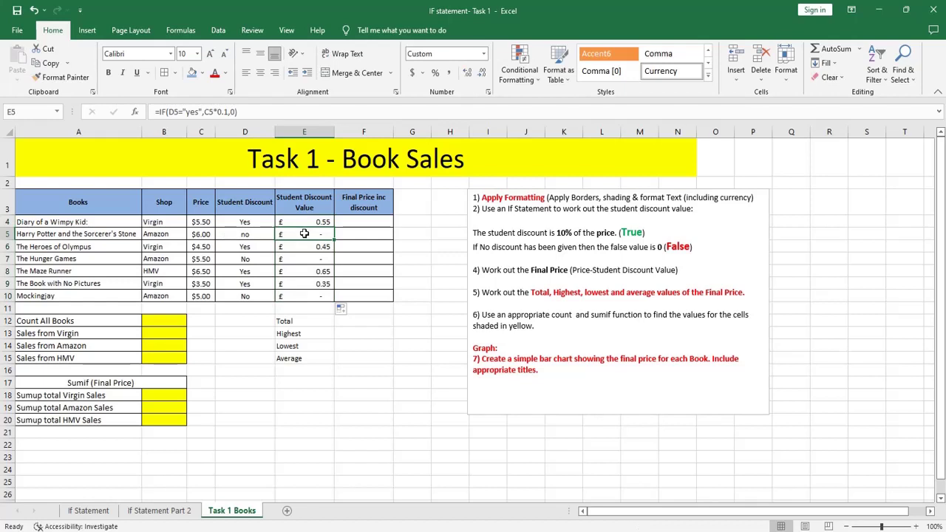
click(302, 259)
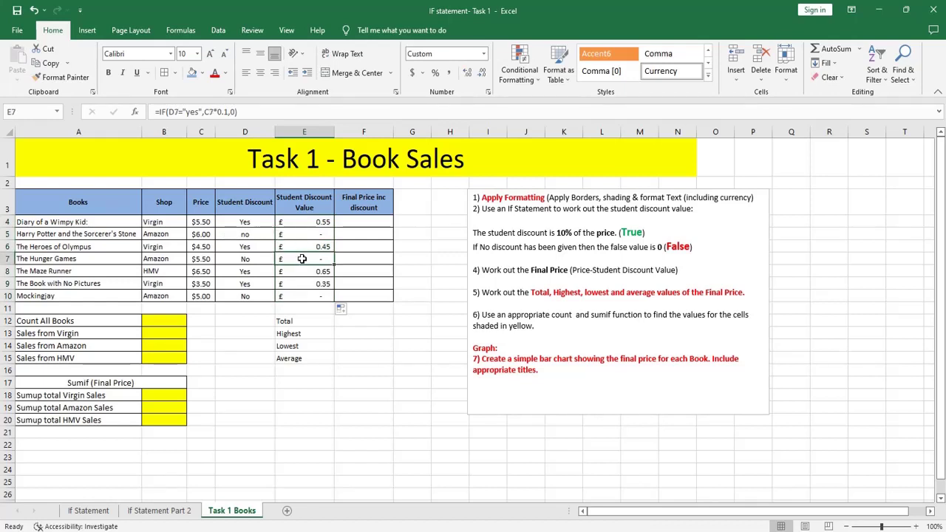
click(303, 296)
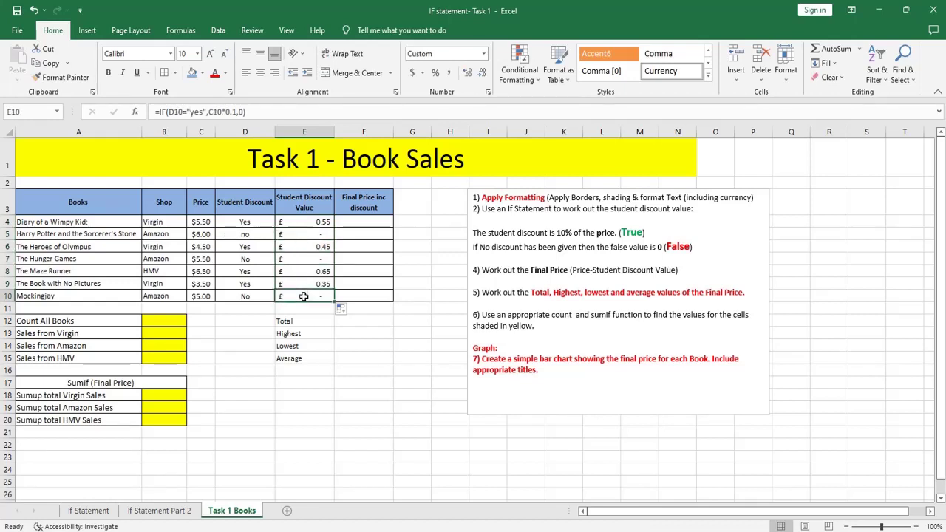
Step: Format the discounts E4:E10 as US dollar accounting values
click(305, 222)
drag(305, 223, 304, 297)
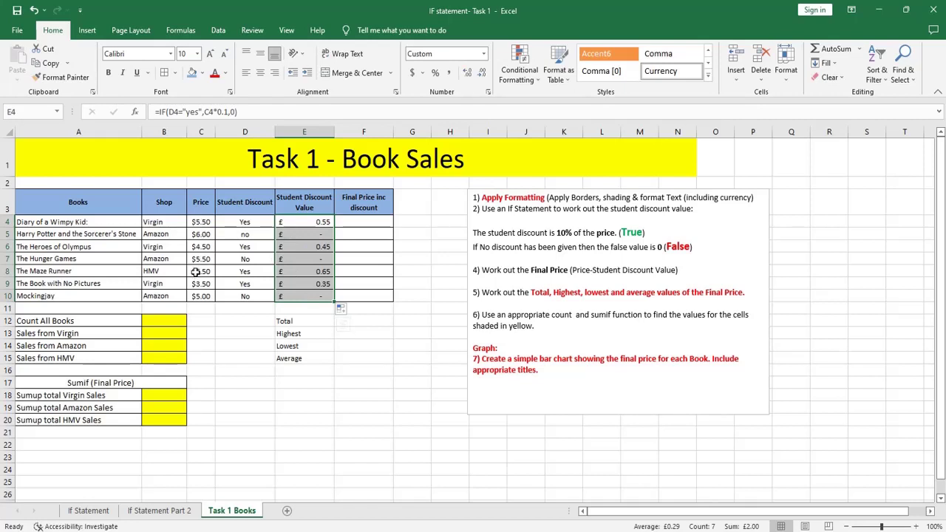
click(425, 75)
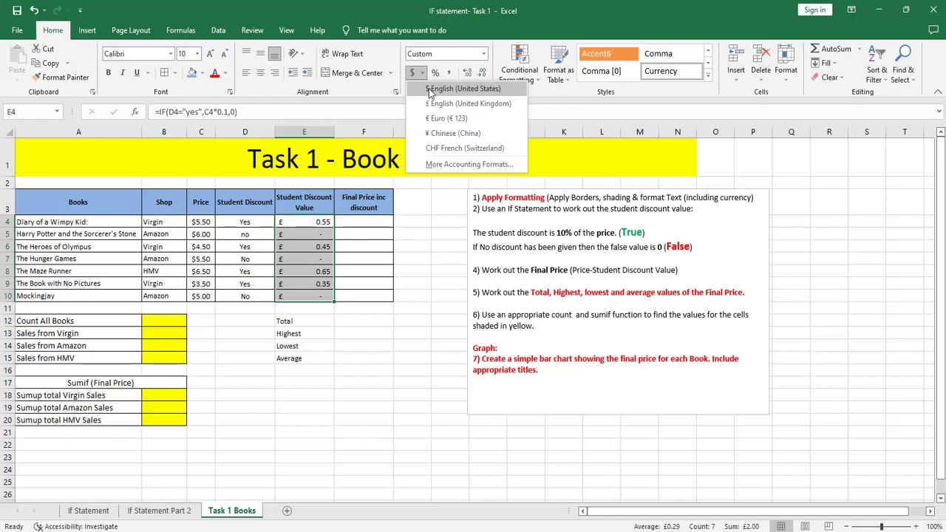
click(430, 89)
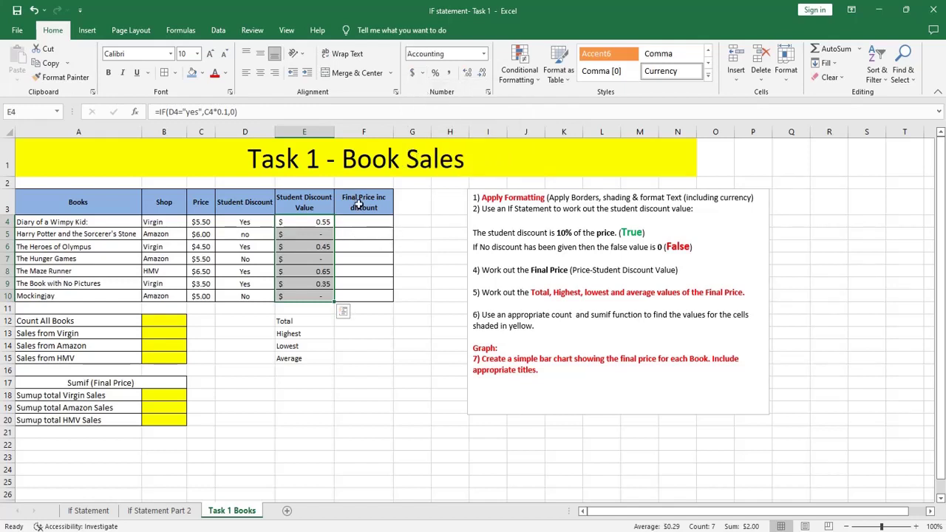
Step: Zoom in on the sheet and recheck the discount formula in E4
click(360, 220)
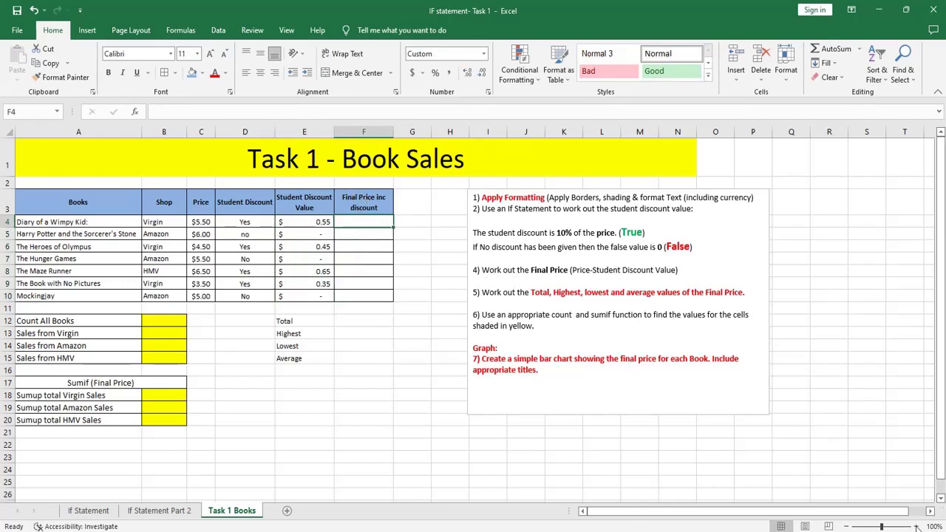
click(915, 526)
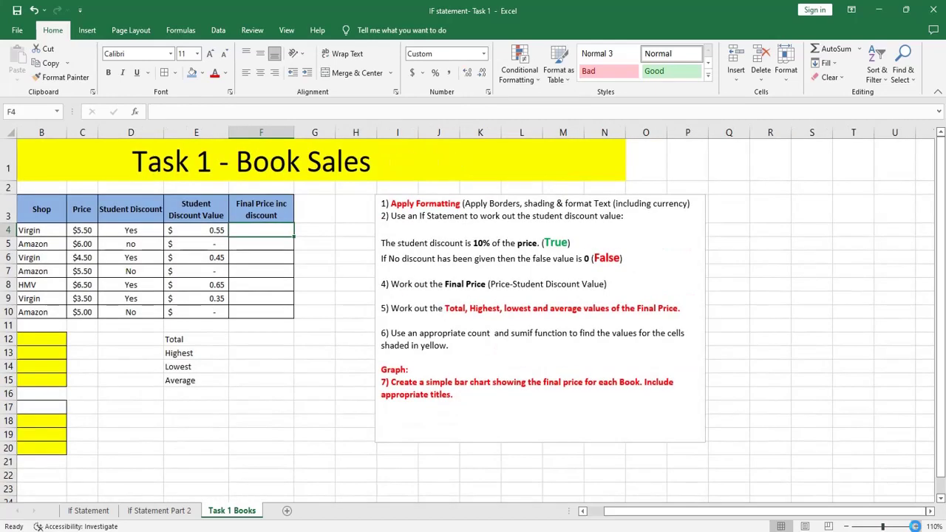
click(916, 527)
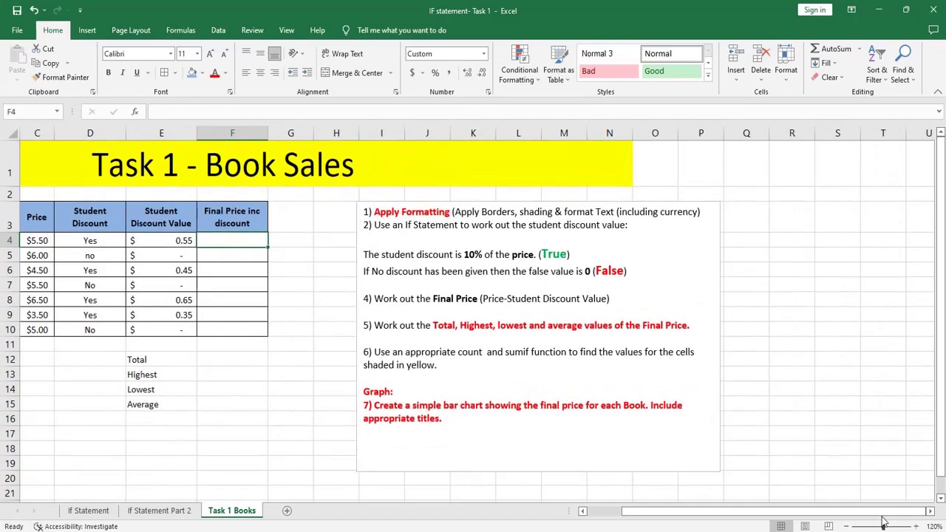
drag(838, 514, 805, 514)
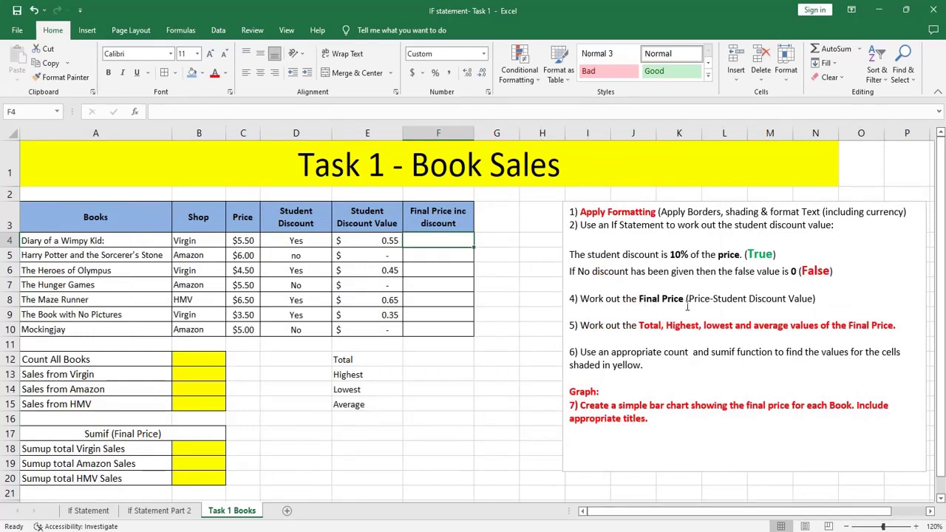
click(389, 240)
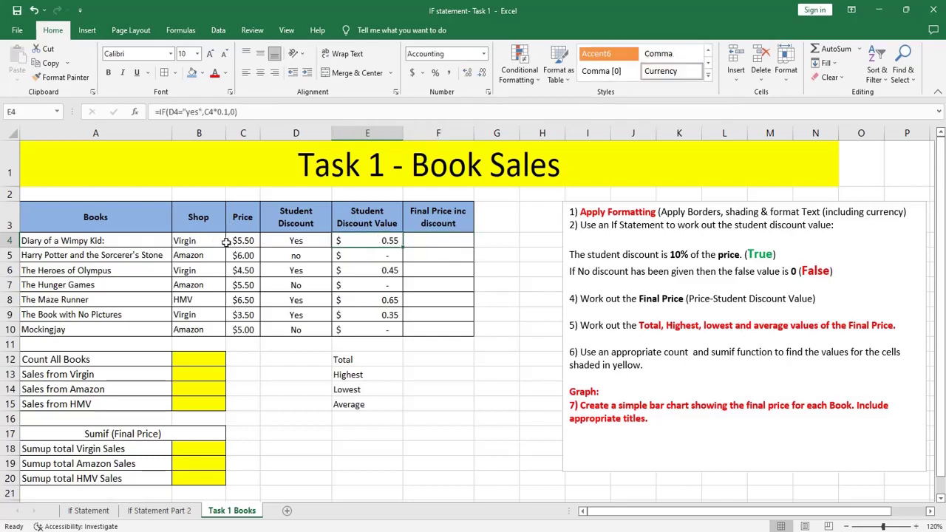
Step: Enter =C4-E4 in F4 and fill it down through F10
click(440, 242)
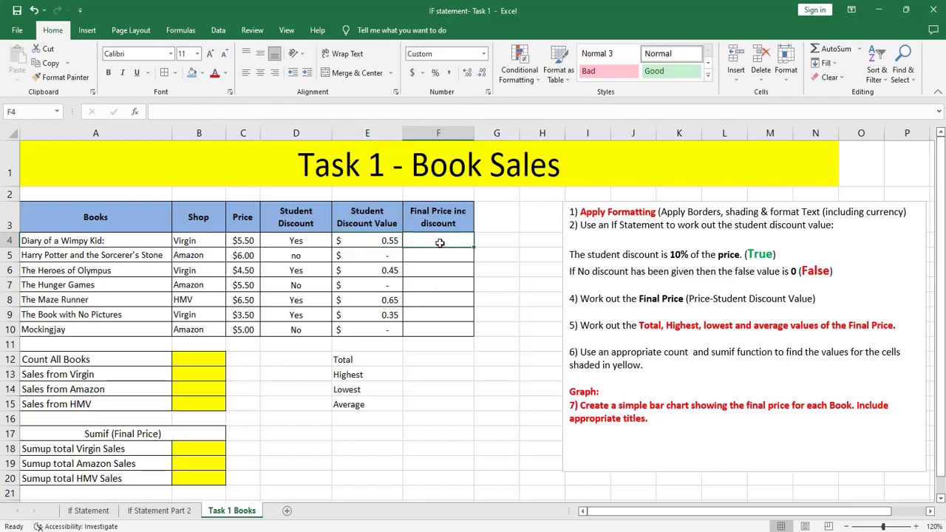
text(=)
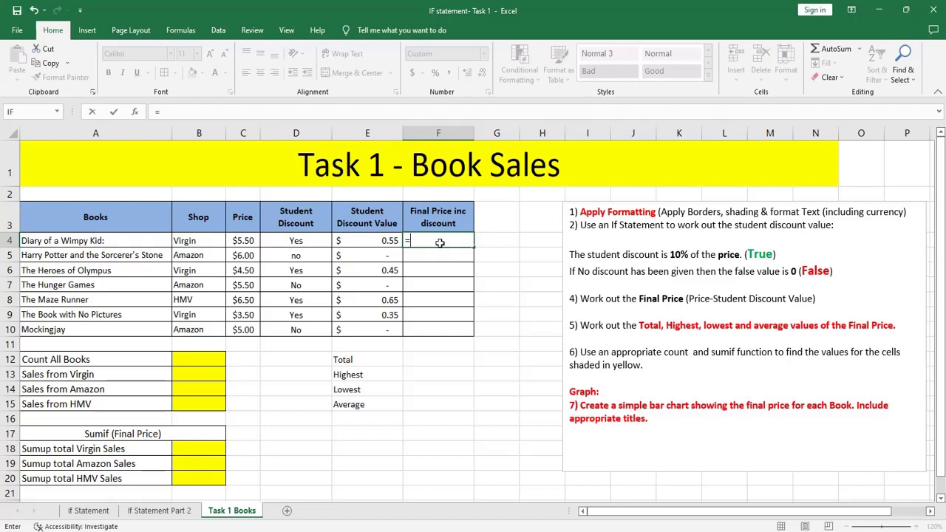
click(248, 242)
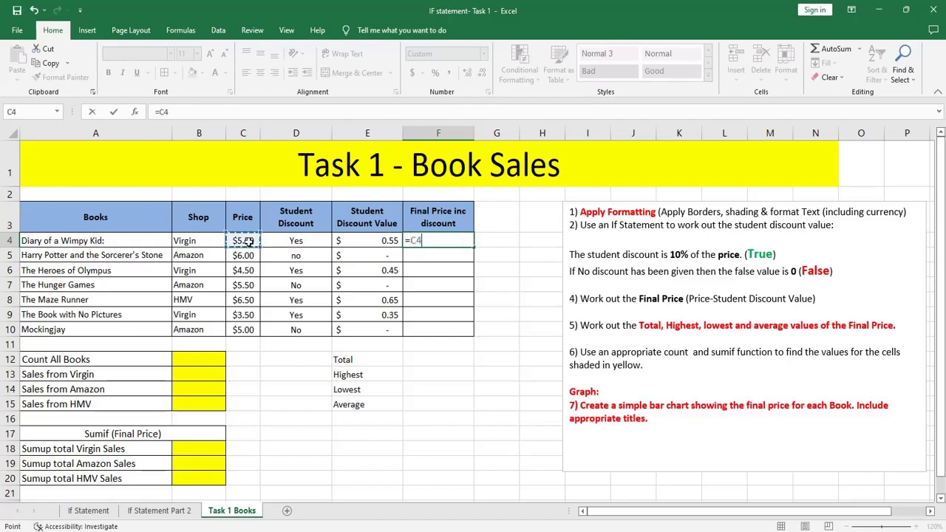
text(-)
click(349, 245)
key(Return)
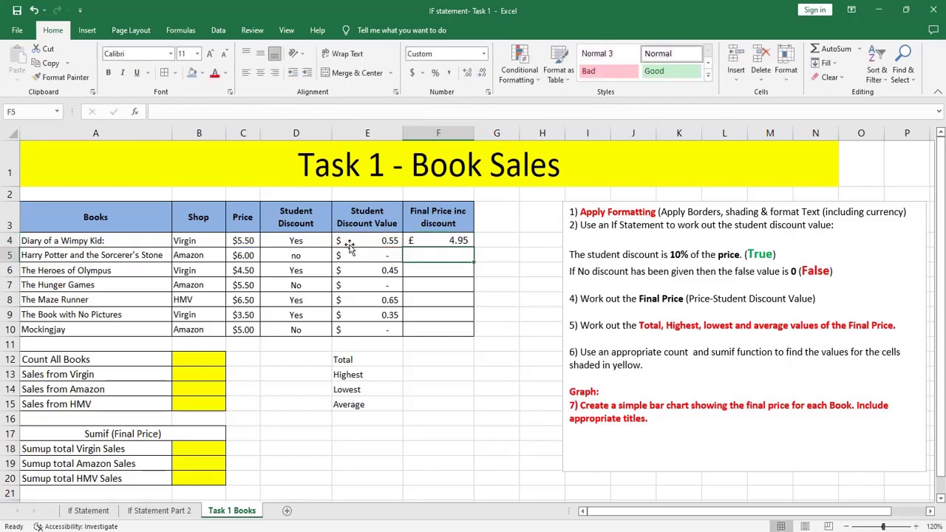
click(426, 243)
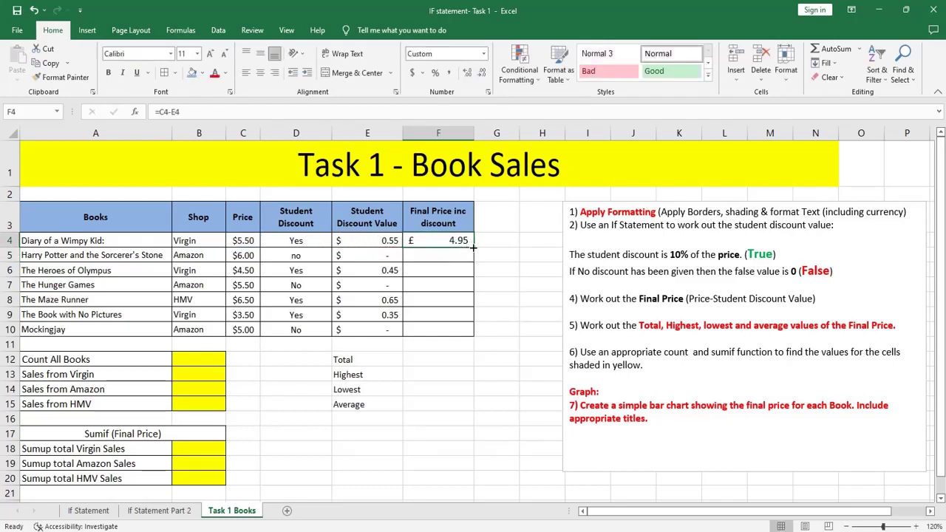
drag(473, 247, 477, 335)
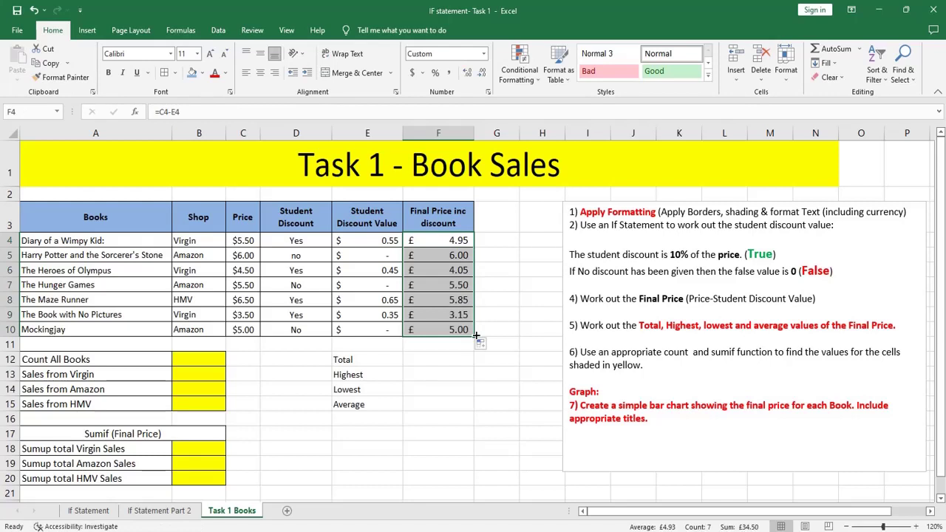
click(204, 361)
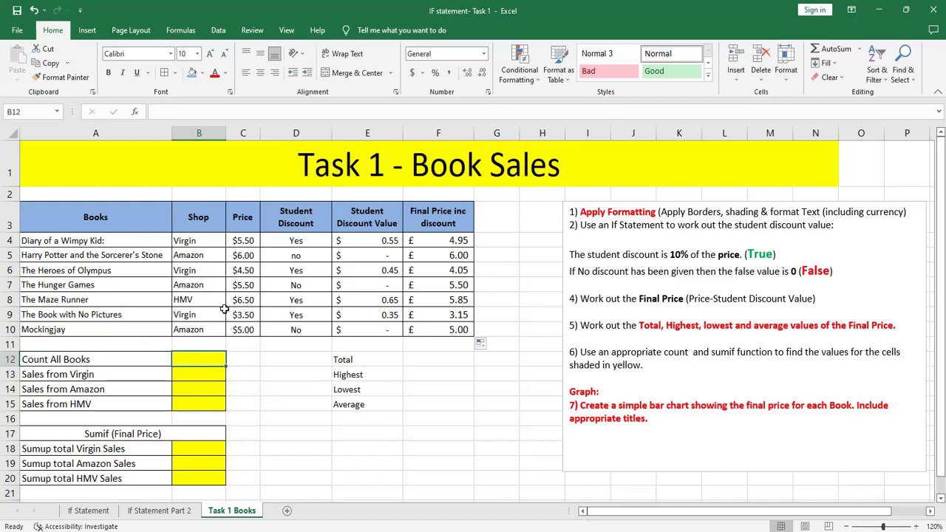
Step: Undo a COUNTA(A4:A10) mistakenly entered over A4, restoring Diary of a Wimpy Kid
click(135, 240)
drag(135, 240, 134, 328)
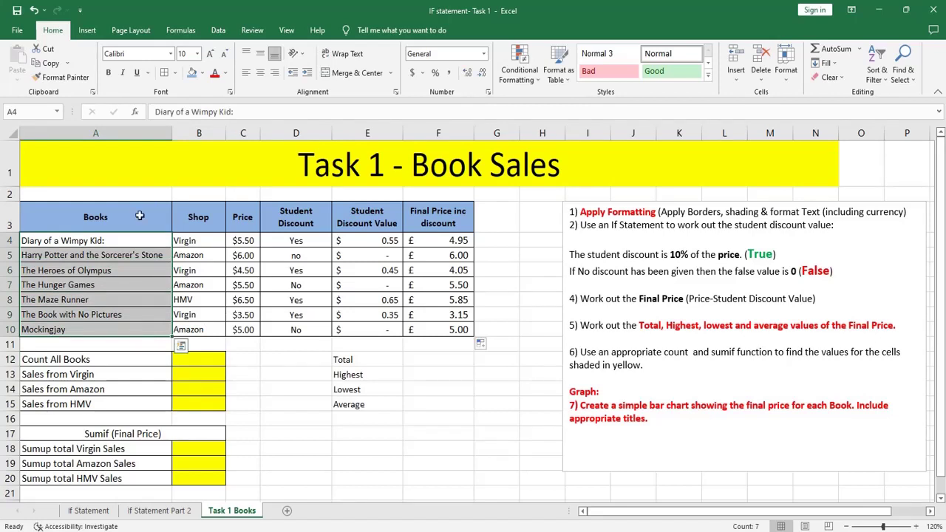
click(135, 112)
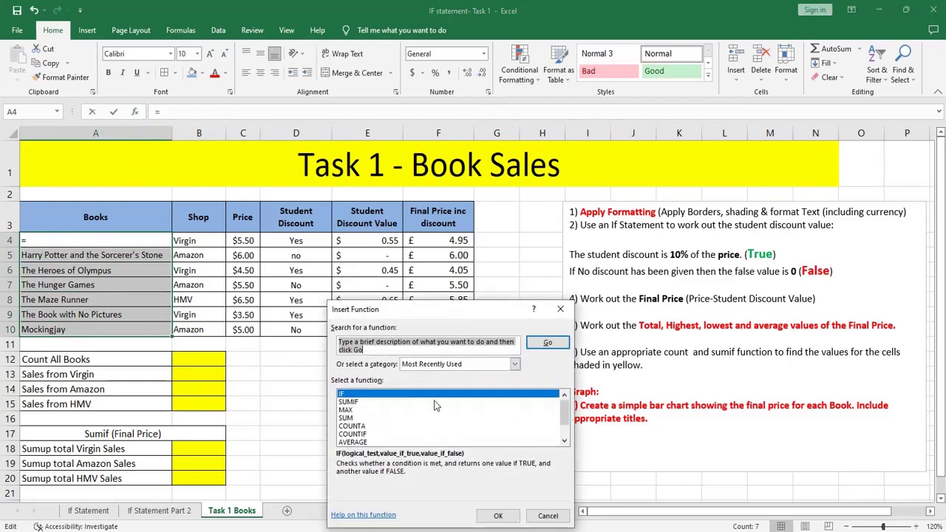
double_click(412, 427)
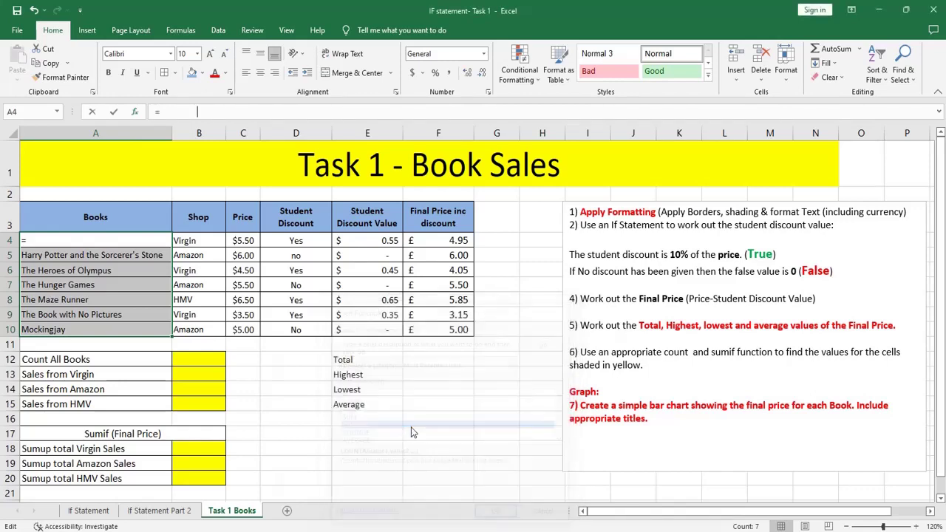
drag(140, 240, 139, 331)
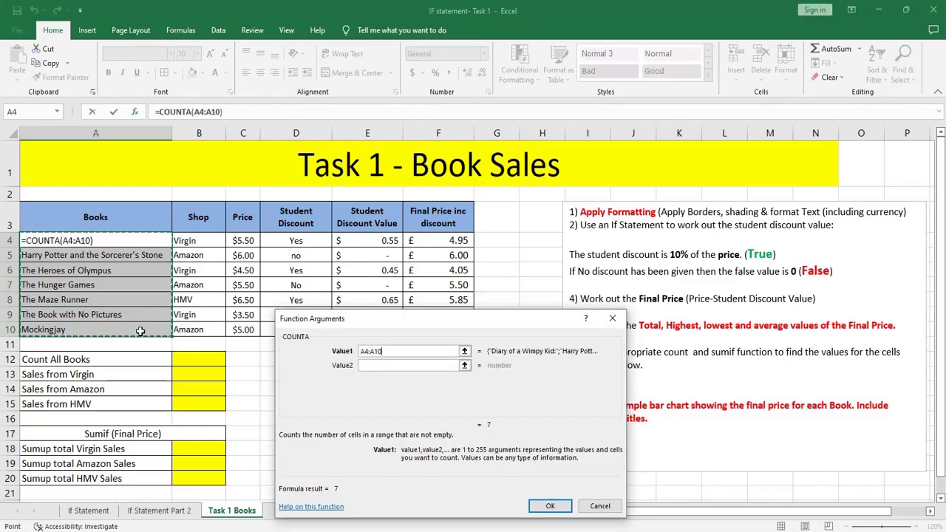
click(560, 509)
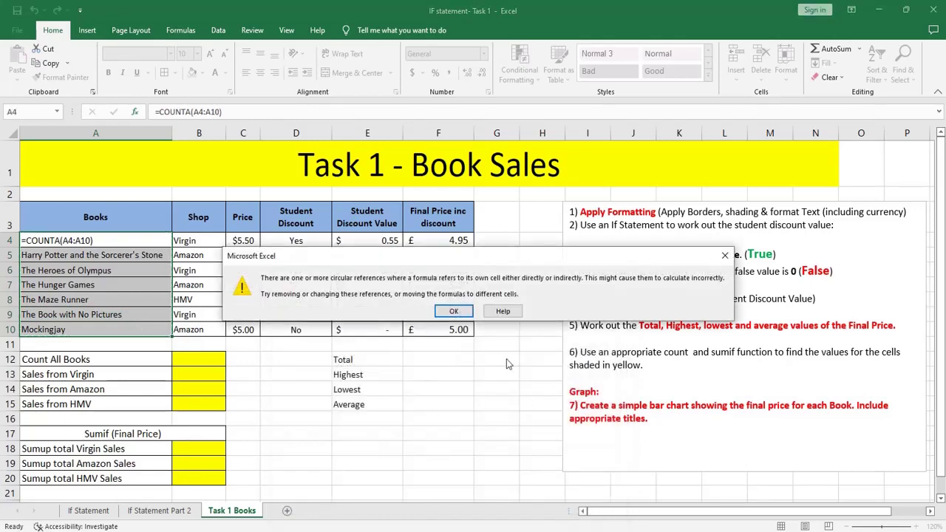
click(464, 317)
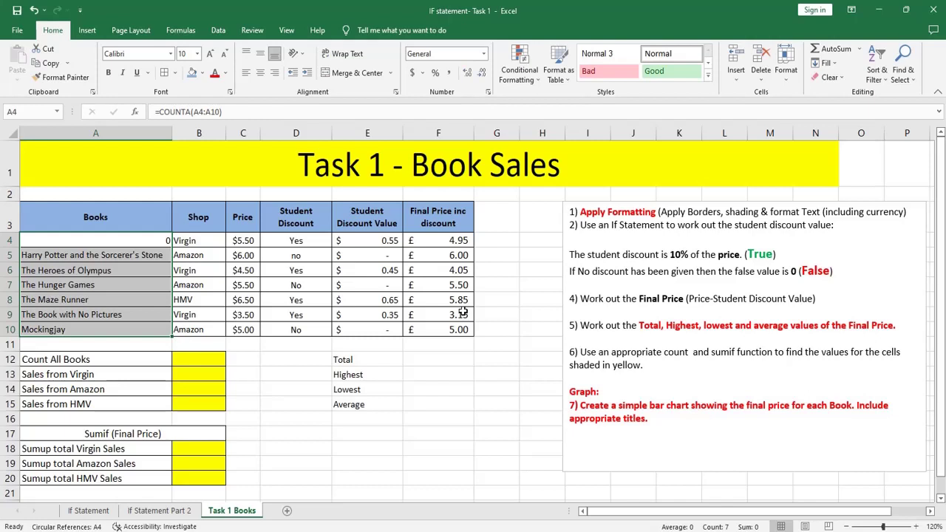
key(ctrl+z)
click(454, 368)
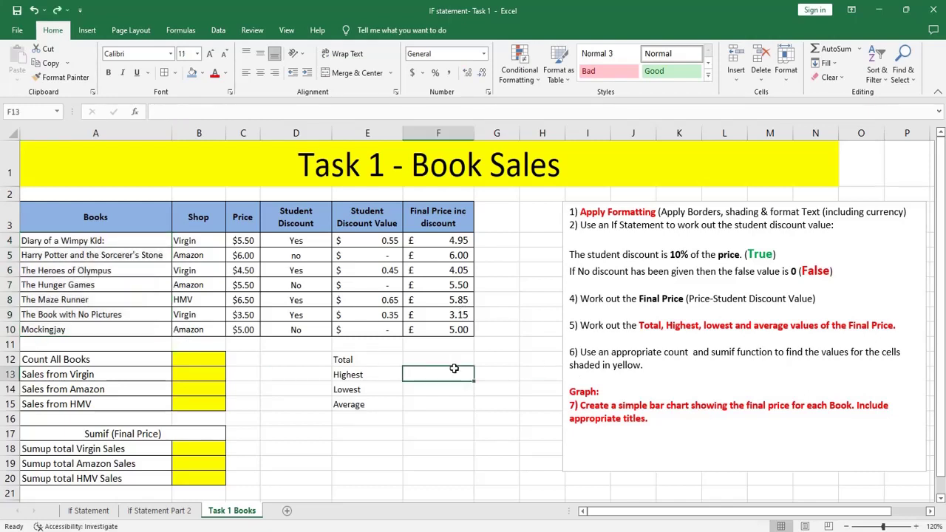
Step: Enter =COUNTA(A4:A10) in B12 to count the book titles, giving 7
click(217, 358)
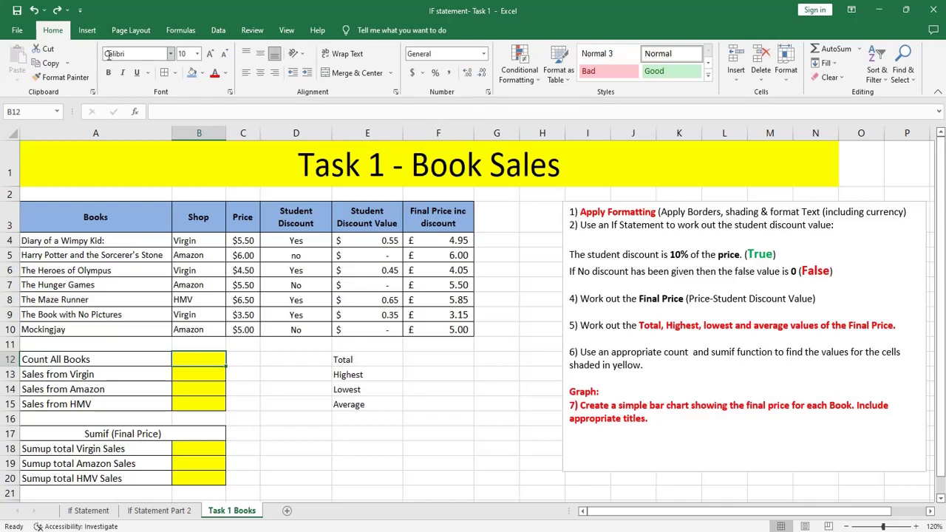
click(134, 111)
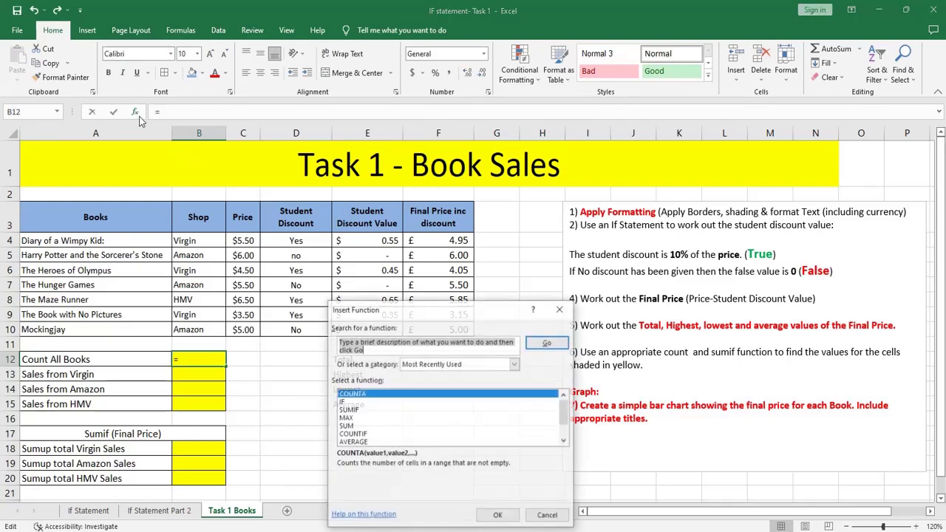
click(381, 397)
double_click(381, 397)
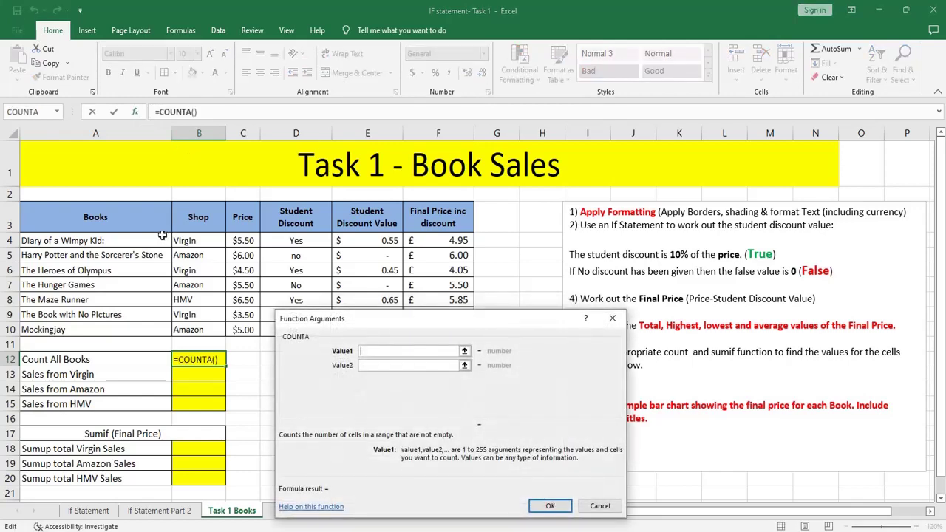
drag(156, 239, 154, 329)
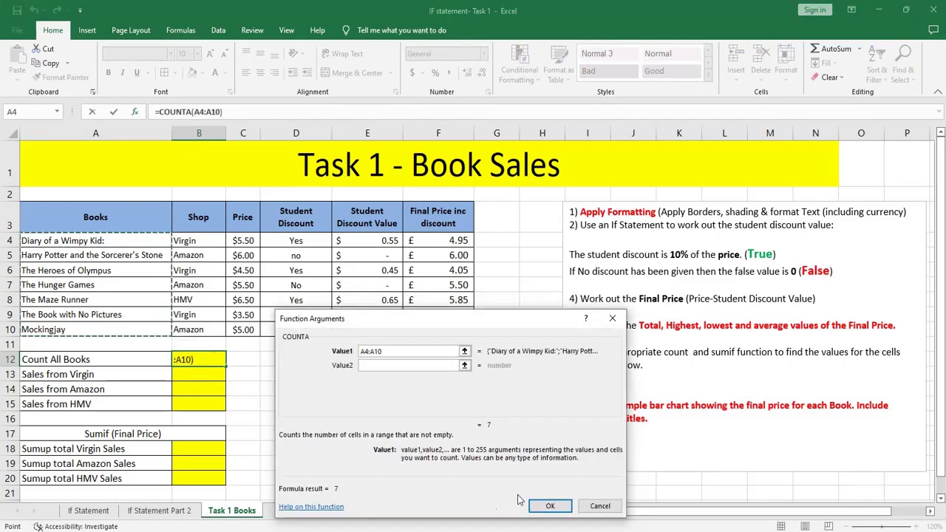
click(547, 506)
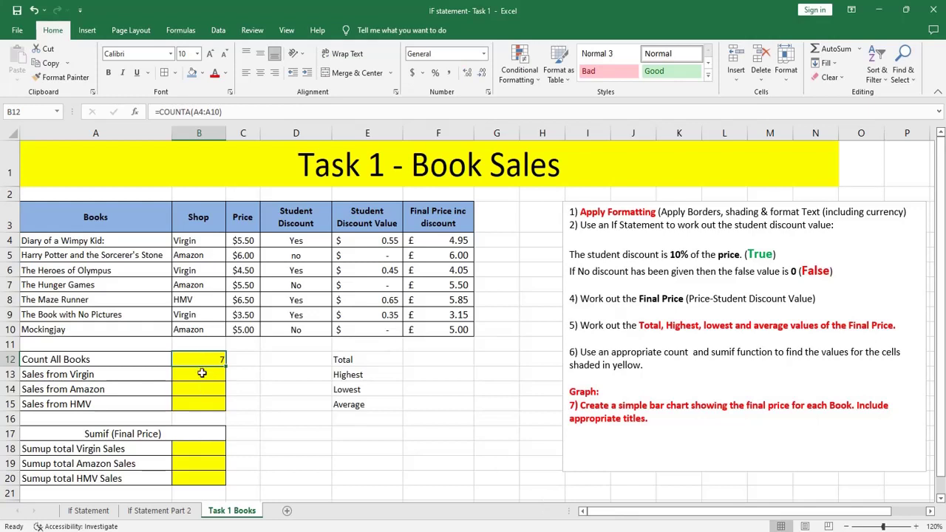
Step: Centre the count result cells B12:B15
drag(201, 360, 201, 402)
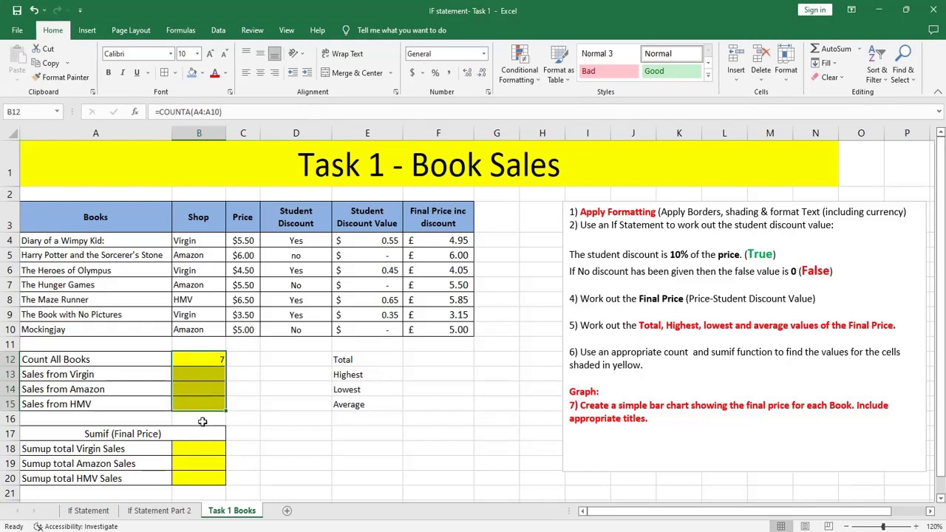
click(261, 75)
click(570, 312)
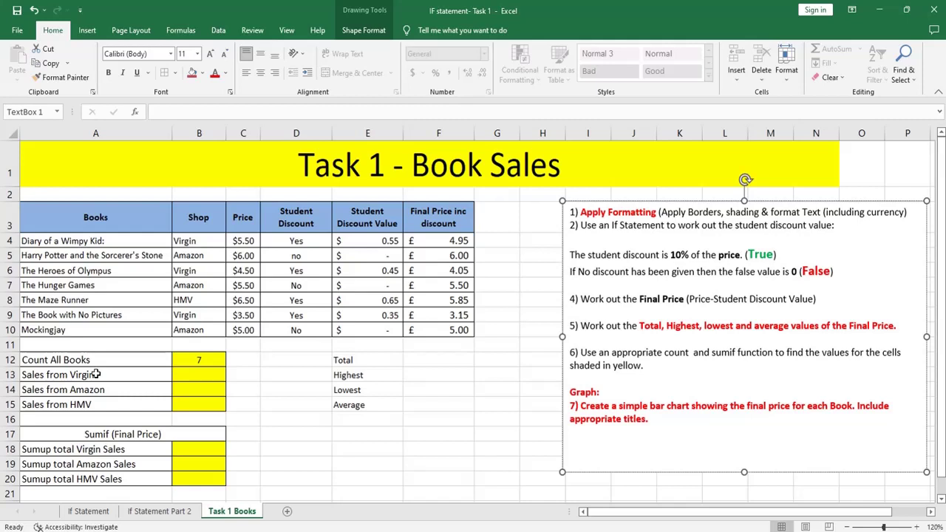
click(200, 377)
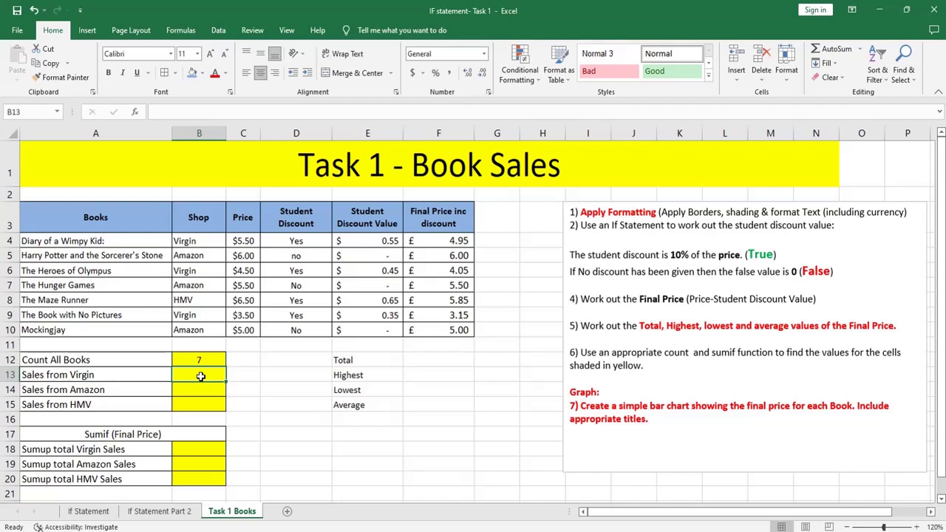
Step: Enter =COUNTIF(B4:B10,B4) in B13 to count Virgin sales, giving 3
click(135, 112)
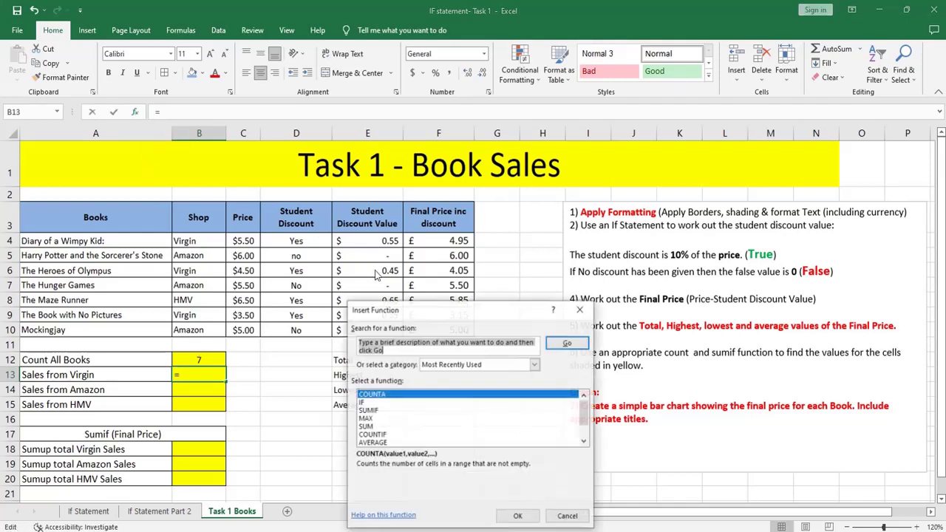
double_click(398, 436)
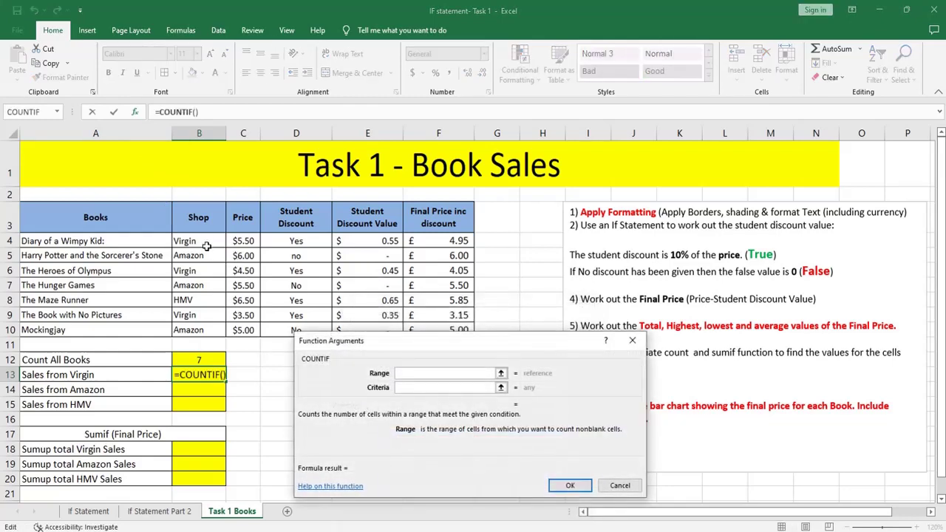
drag(208, 237, 204, 323)
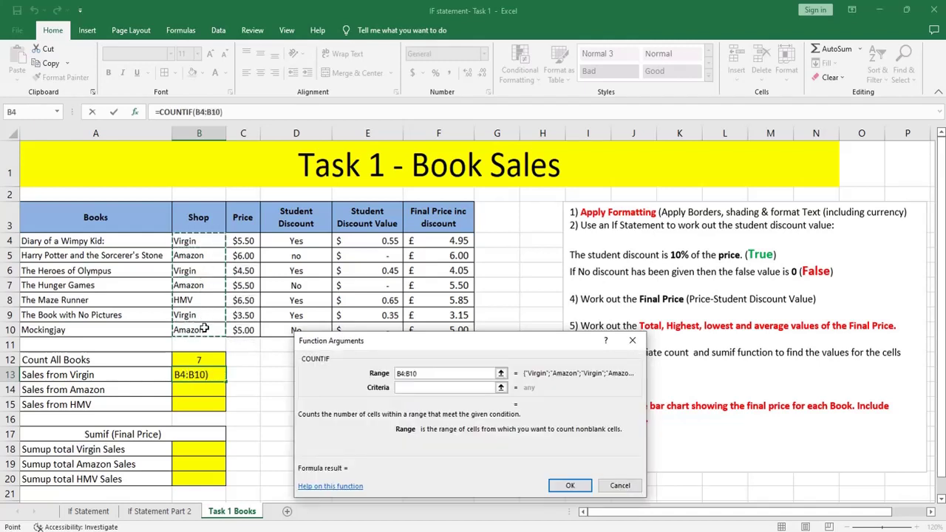
click(442, 388)
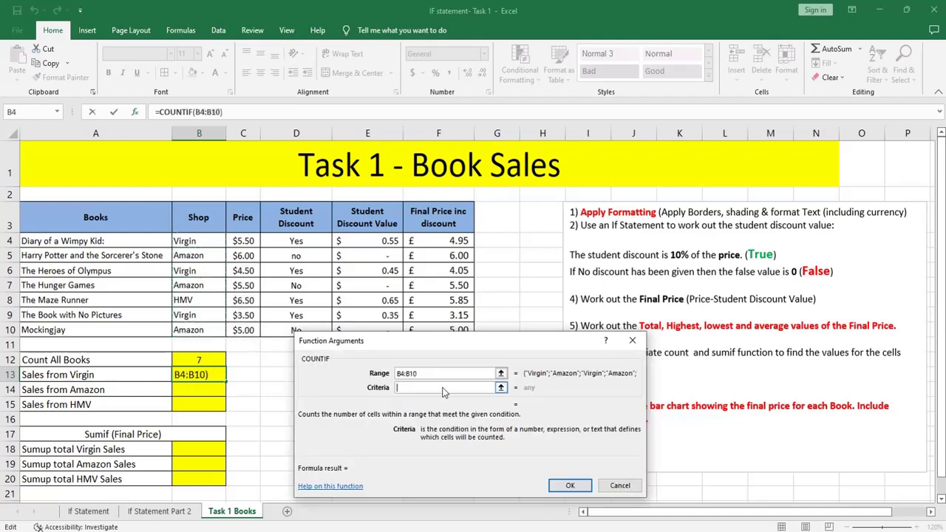
click(189, 238)
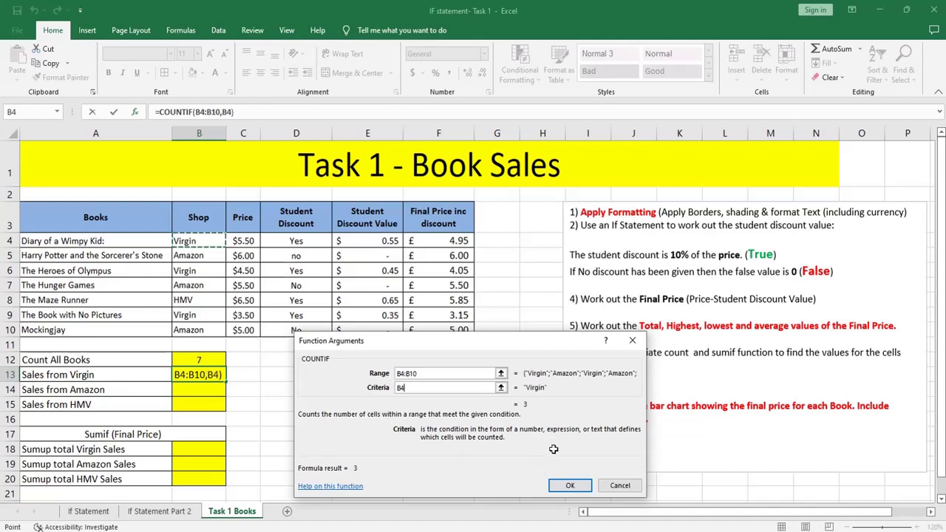
click(572, 502)
click(571, 484)
key(BackSpace)
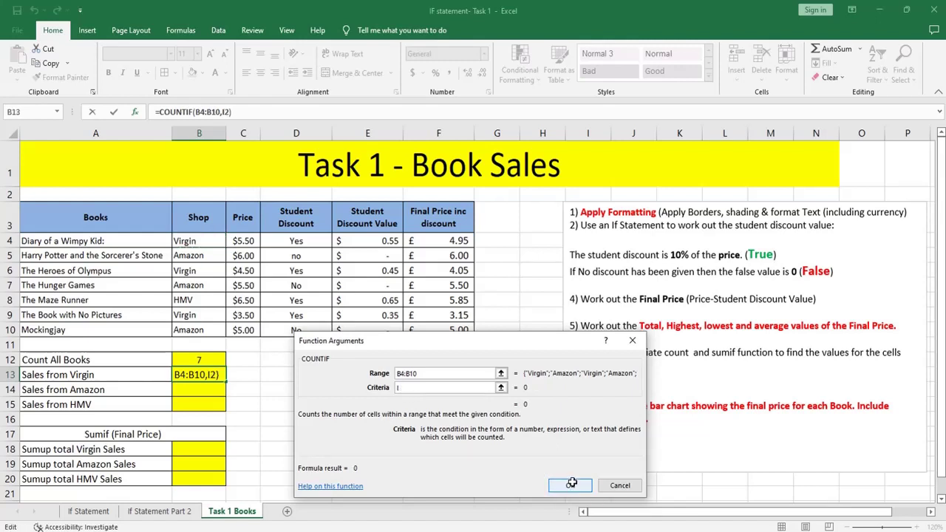
click(219, 244)
click(570, 485)
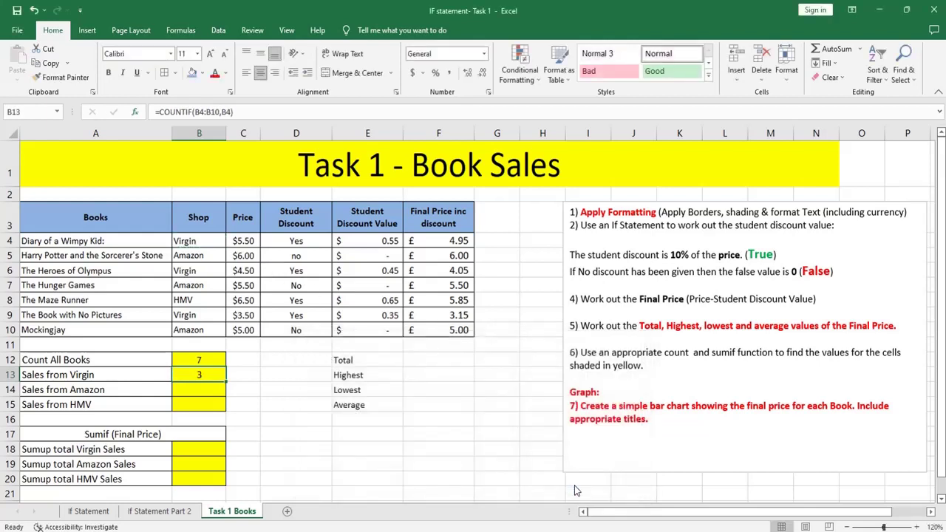
Step: Enter =COUNTIF(B4:B10,B5) in B14 to count Amazon sales, giving 3
click(182, 388)
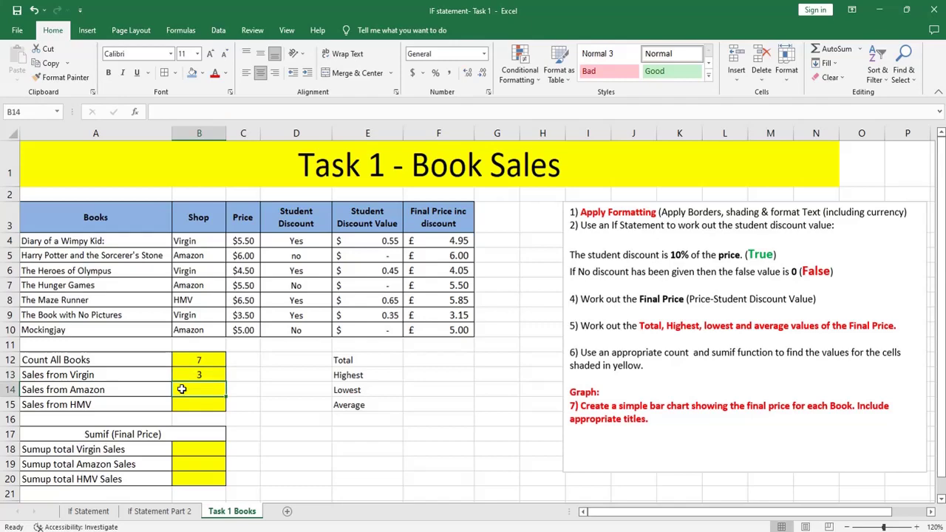
click(135, 111)
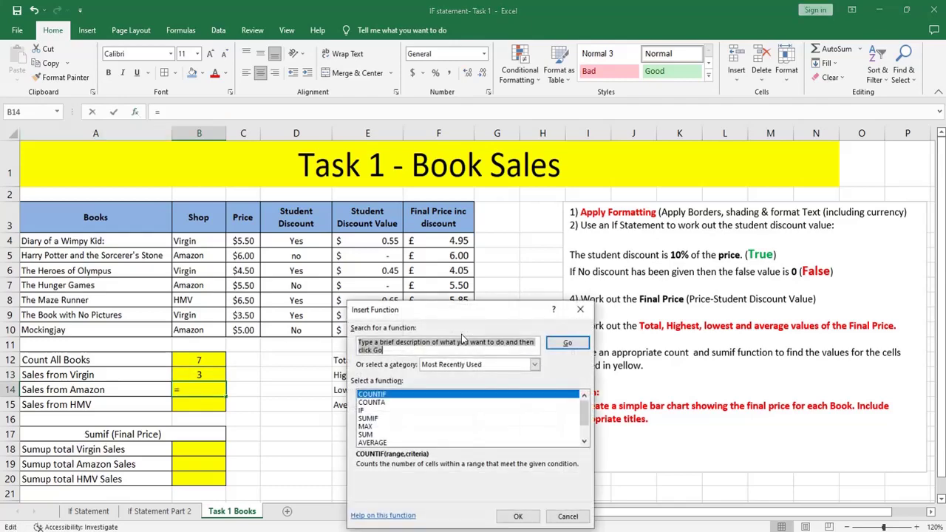
double_click(423, 395)
drag(194, 241, 196, 329)
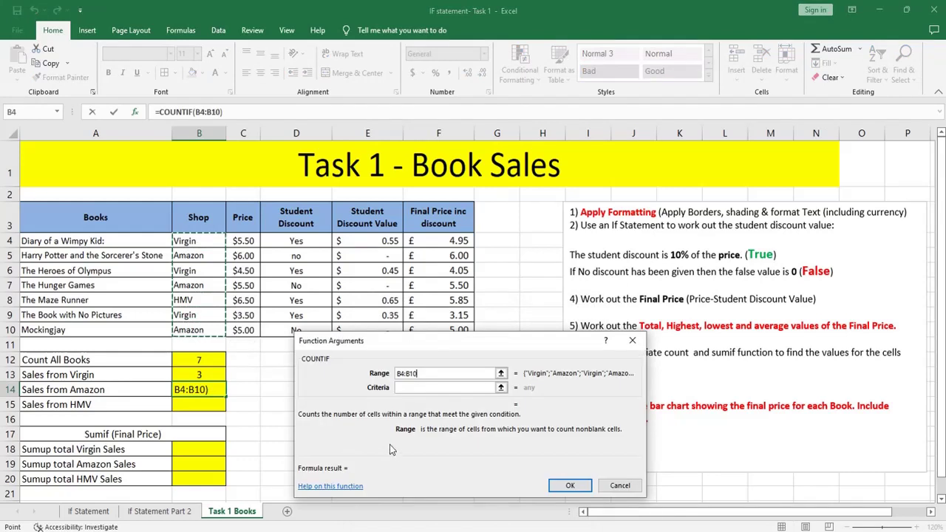
click(421, 389)
click(192, 256)
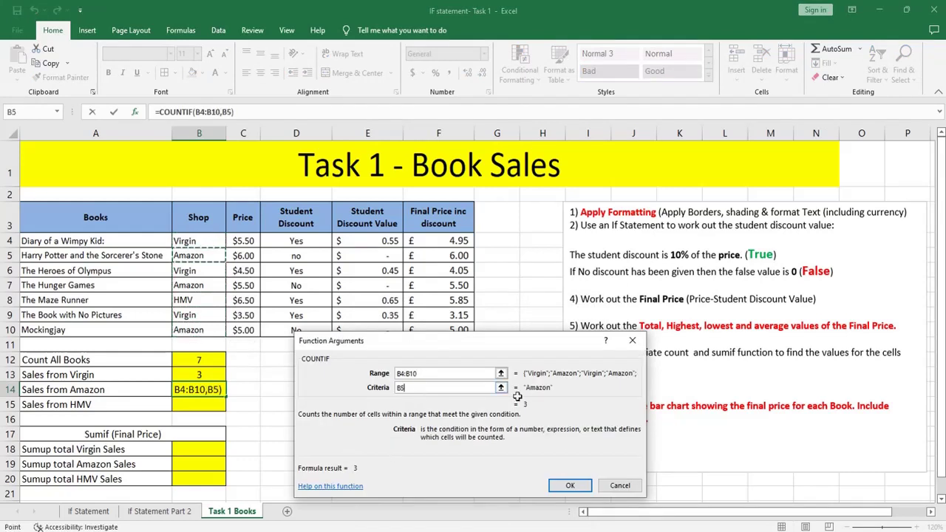
click(570, 485)
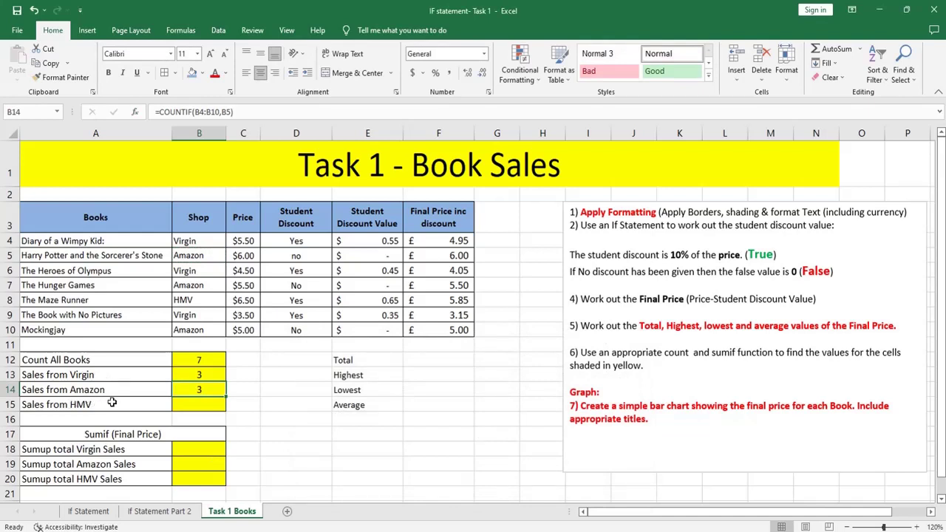
drag(943, 422, 942, 429)
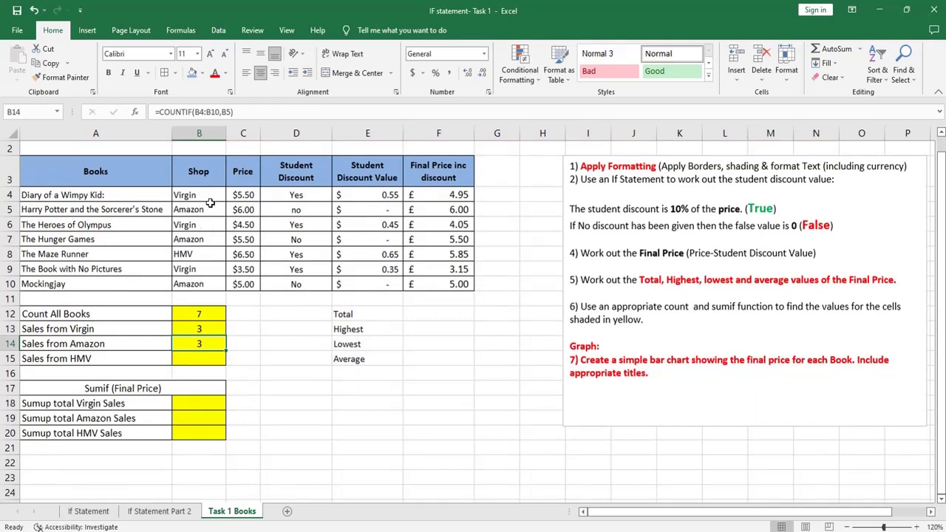
Step: Enter =SUMIF(B4:B10,B4,F4:F10) in B18 so the Virgin sales total shows 12.15
click(203, 403)
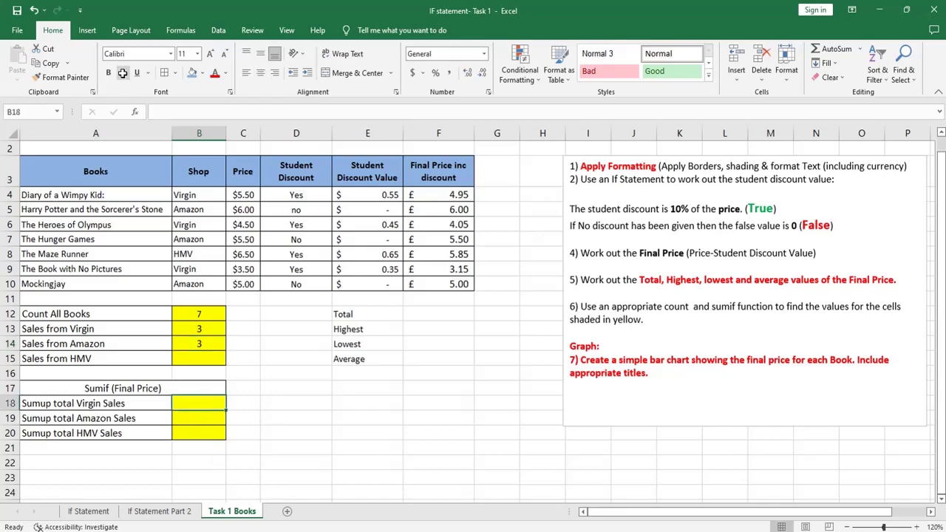
click(137, 112)
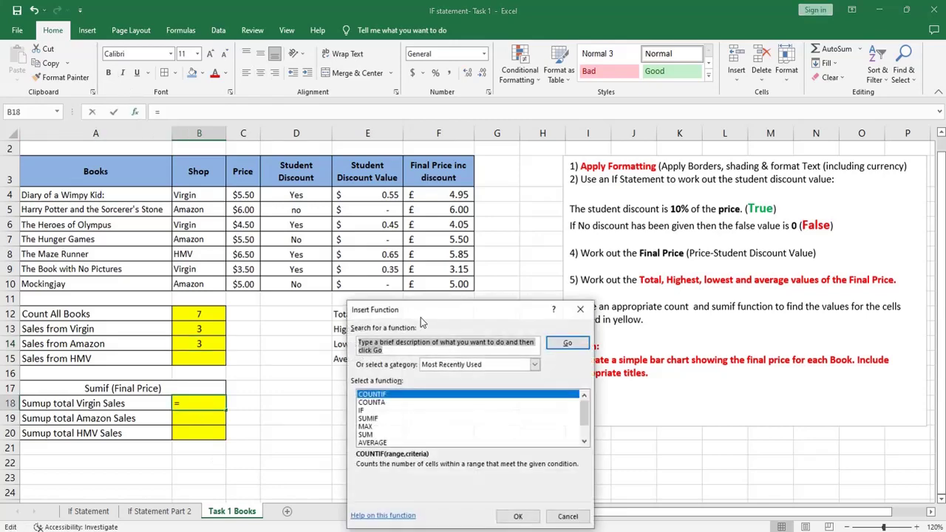
double_click(382, 419)
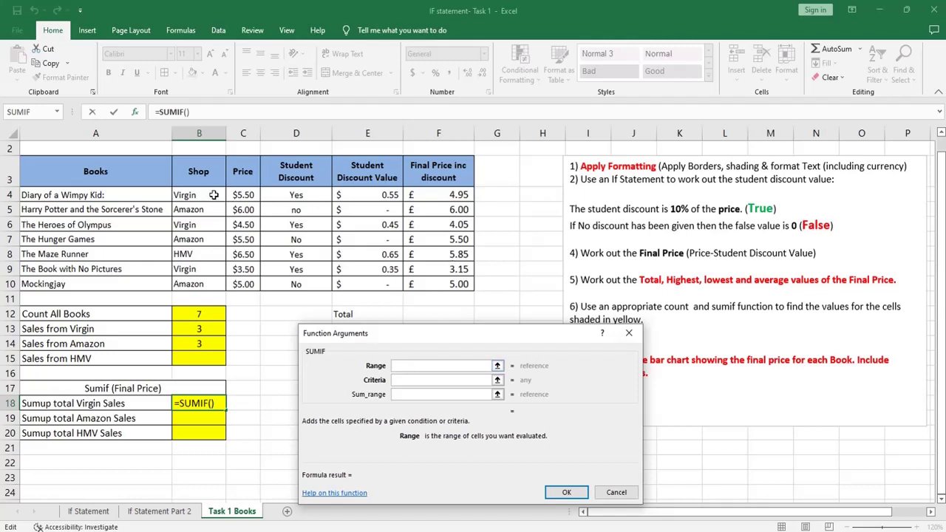
drag(213, 194, 210, 289)
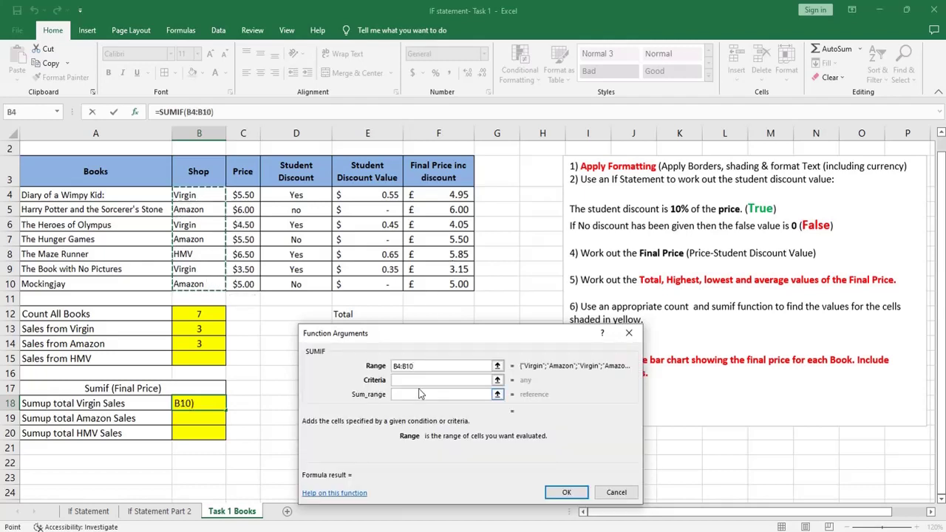
click(423, 383)
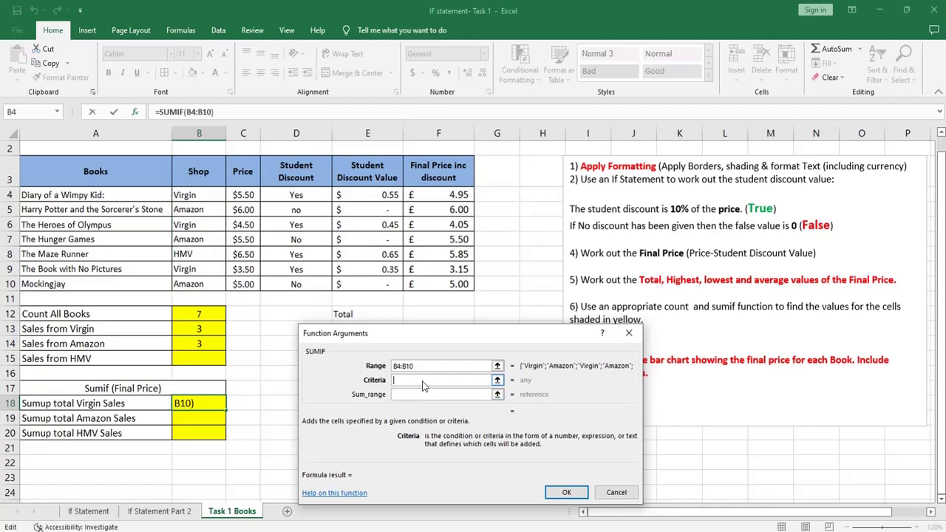
click(194, 194)
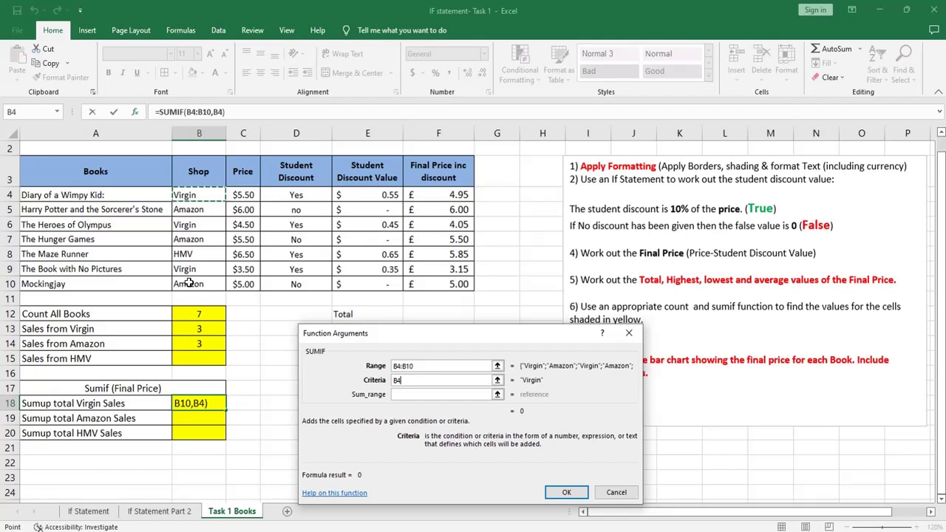
click(397, 396)
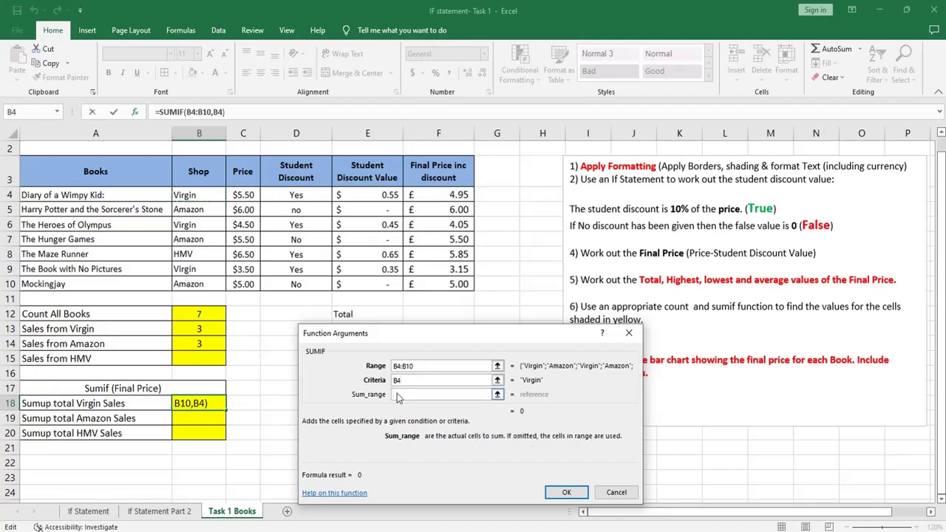
drag(440, 197, 437, 283)
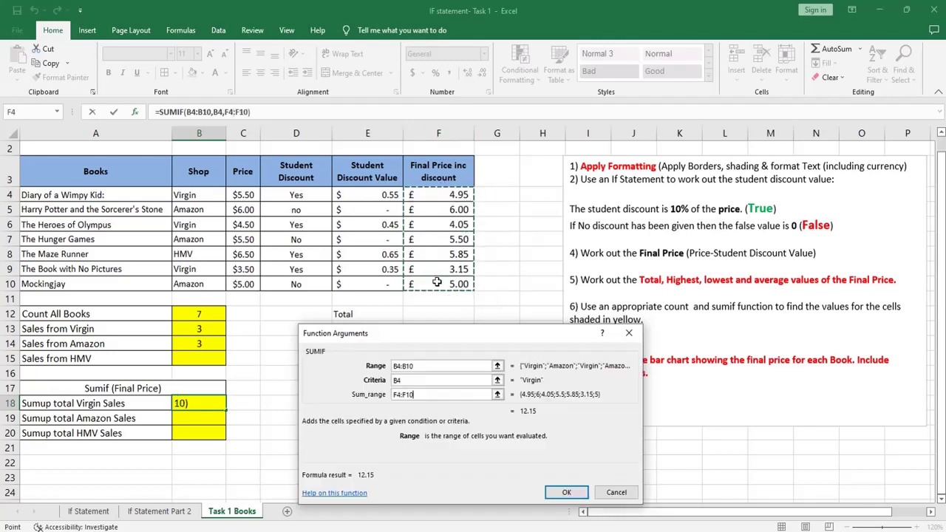
click(563, 493)
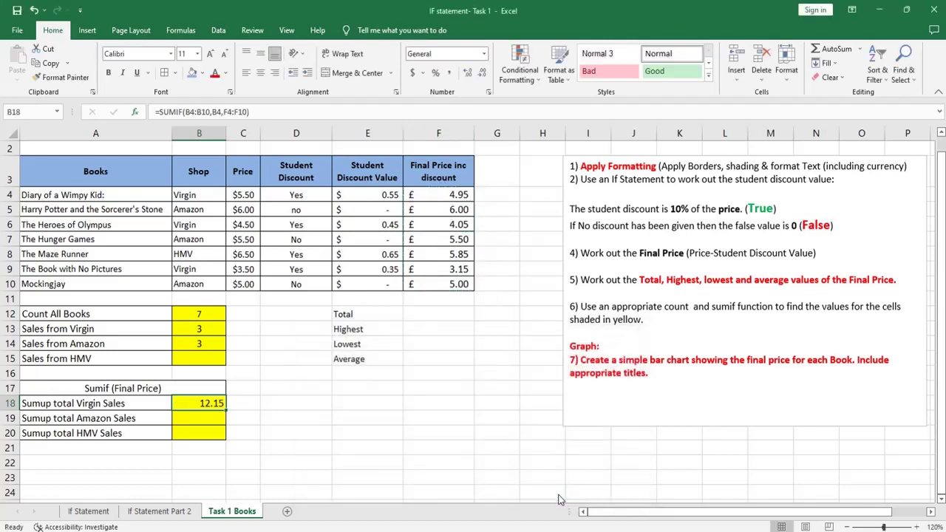
Step: Enter =SUMIF(B4:B10,B7,F4:F10) in B19 so the Amazon sales total shows 16.5
click(199, 417)
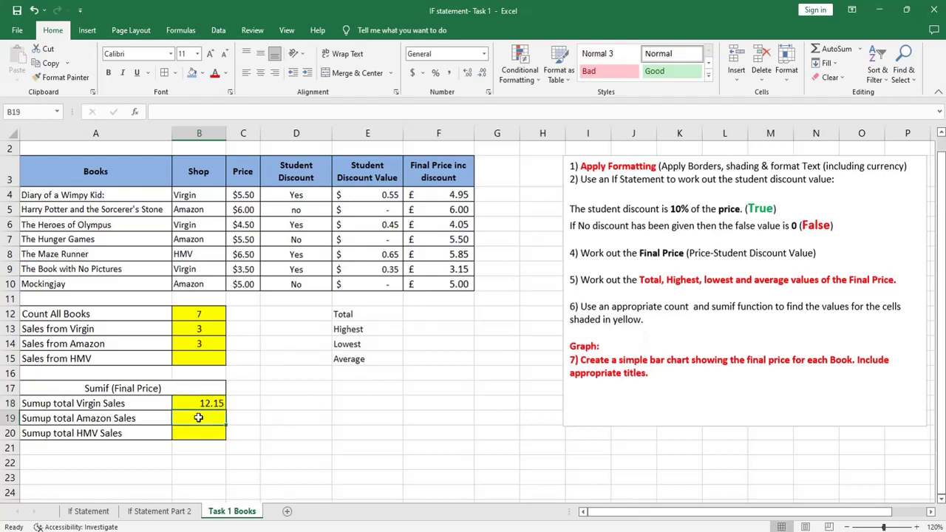
click(139, 112)
double_click(403, 396)
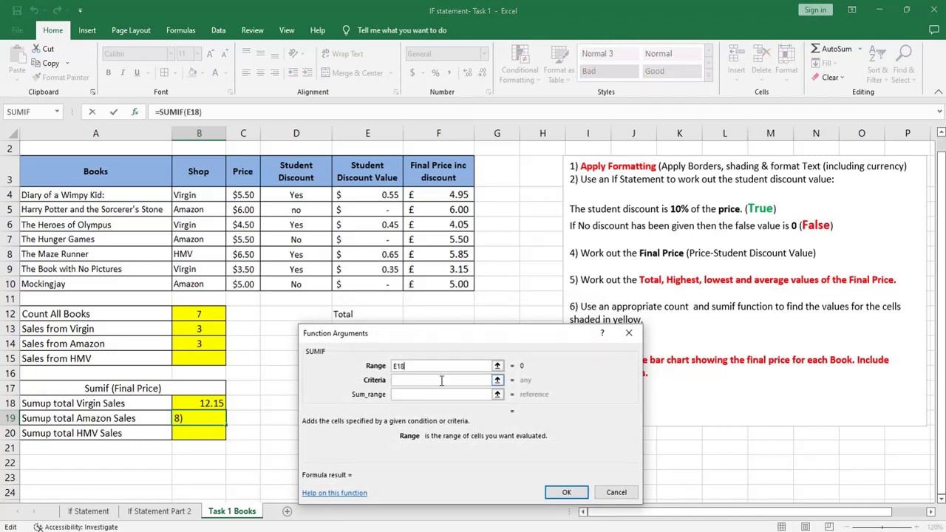
key(BackSpace)
key(BackSpace)
key(BackSpace)
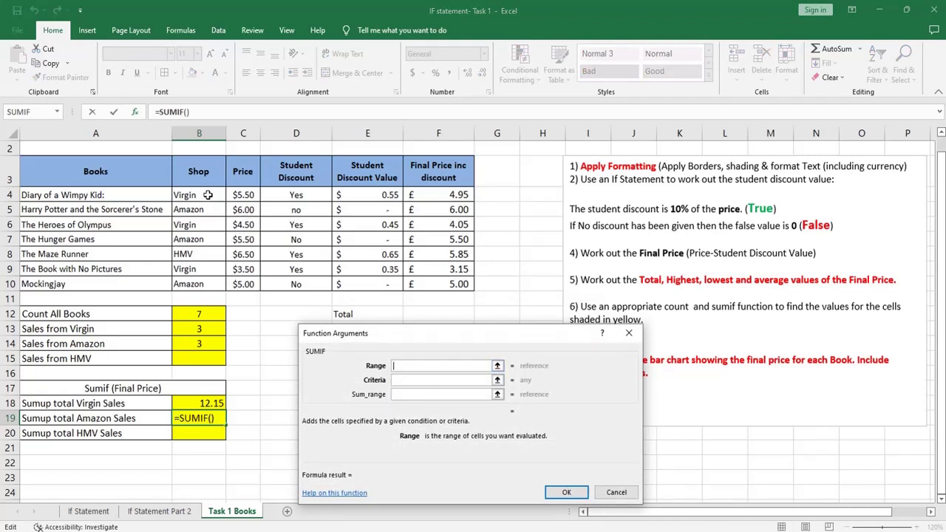
drag(208, 196, 205, 285)
click(425, 380)
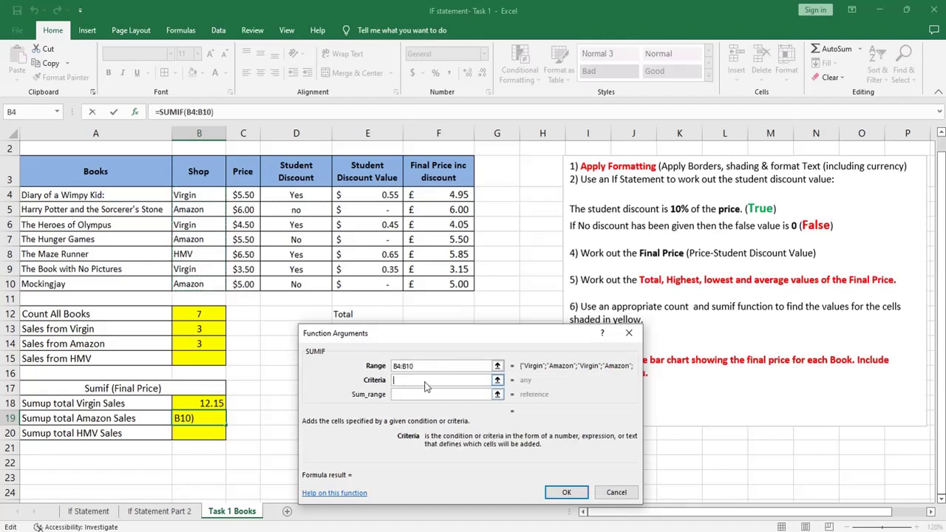
click(194, 241)
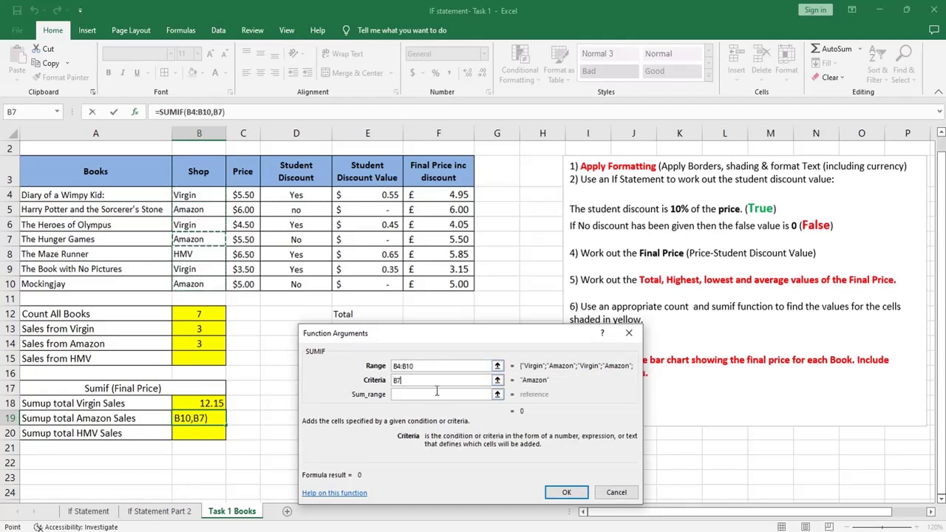
click(436, 395)
drag(456, 195, 463, 284)
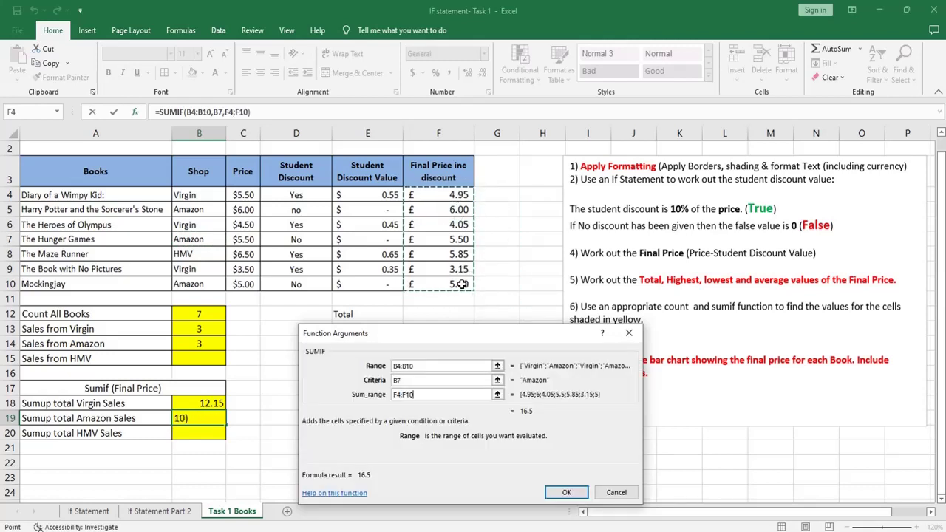
click(563, 492)
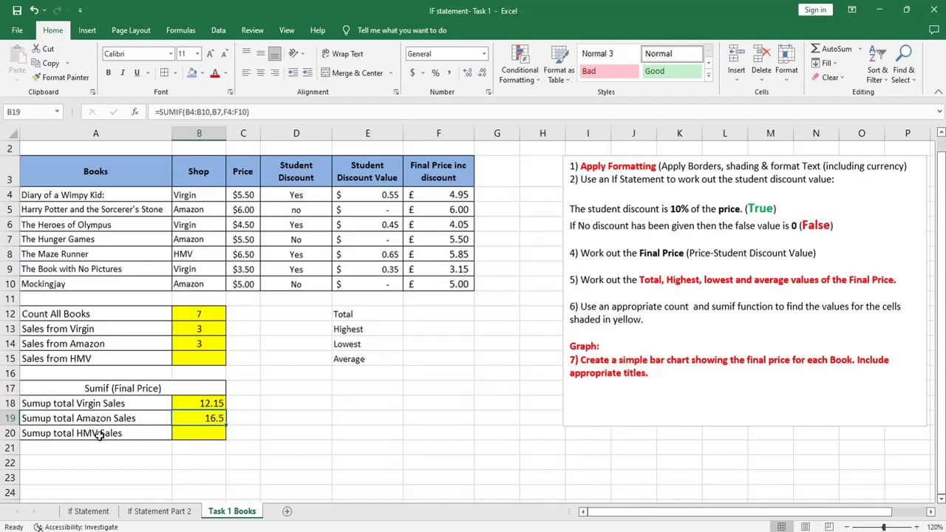
Step: Format the final prices in F4:F10 as US dollar accounting values
drag(454, 196, 452, 284)
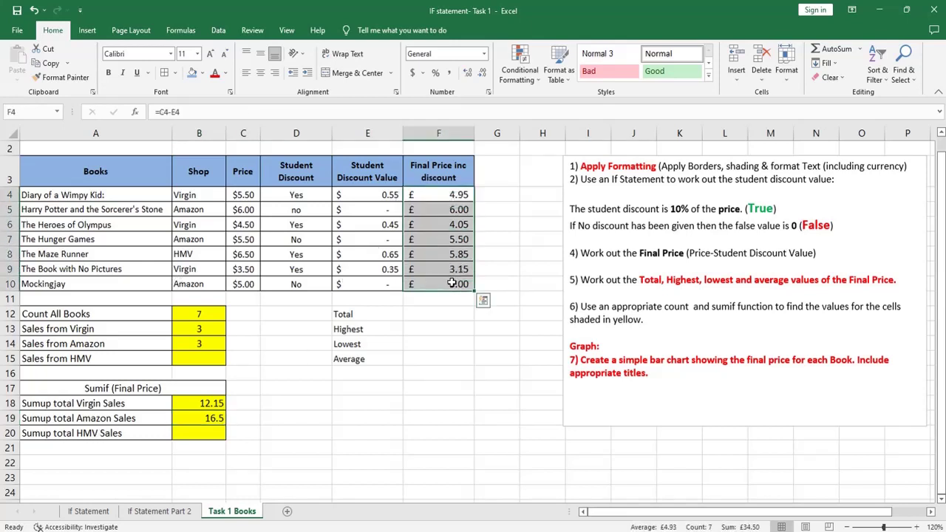
click(423, 74)
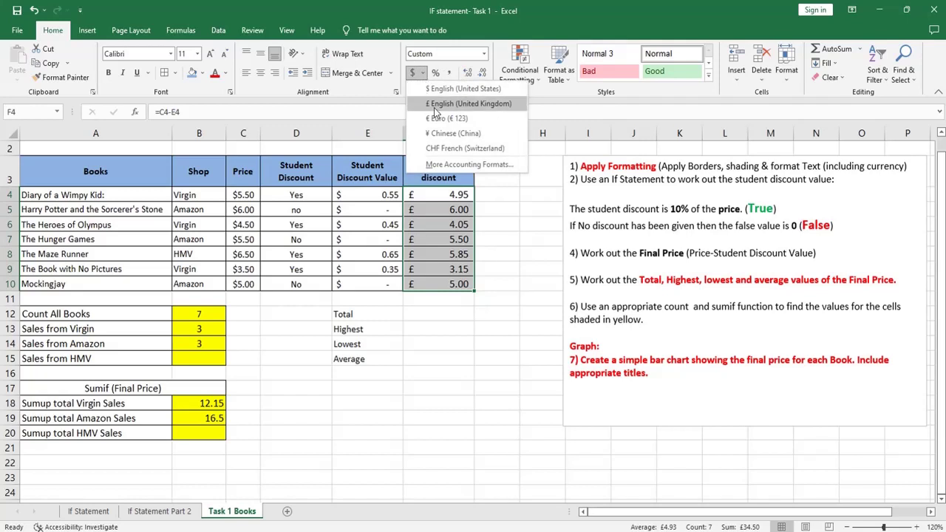
click(441, 89)
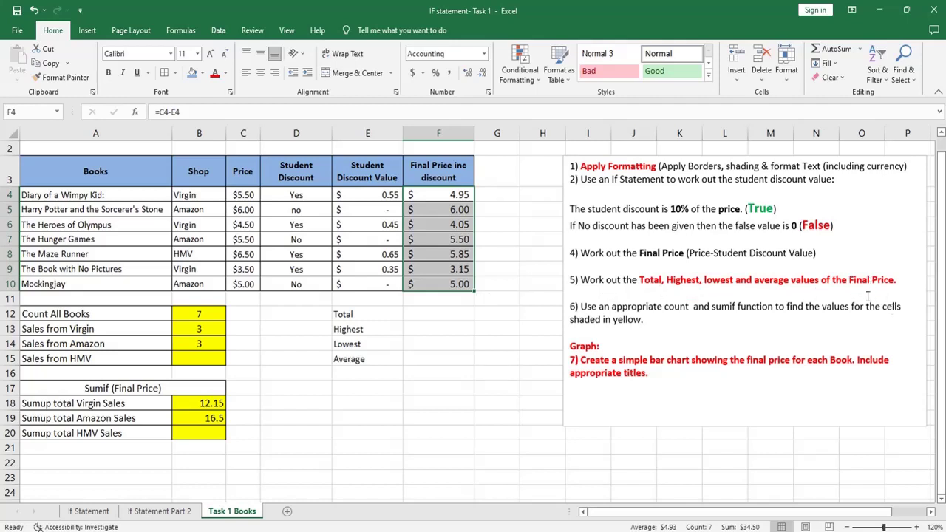
Step: Give summary table E12:F15 all borders and make labels E12:E15 bold with blue fill
drag(367, 313, 436, 361)
click(174, 75)
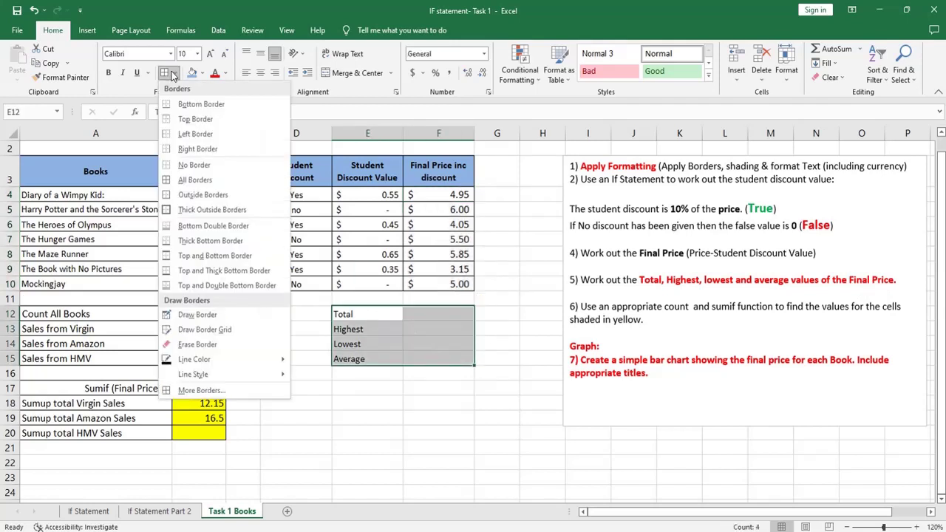
click(187, 174)
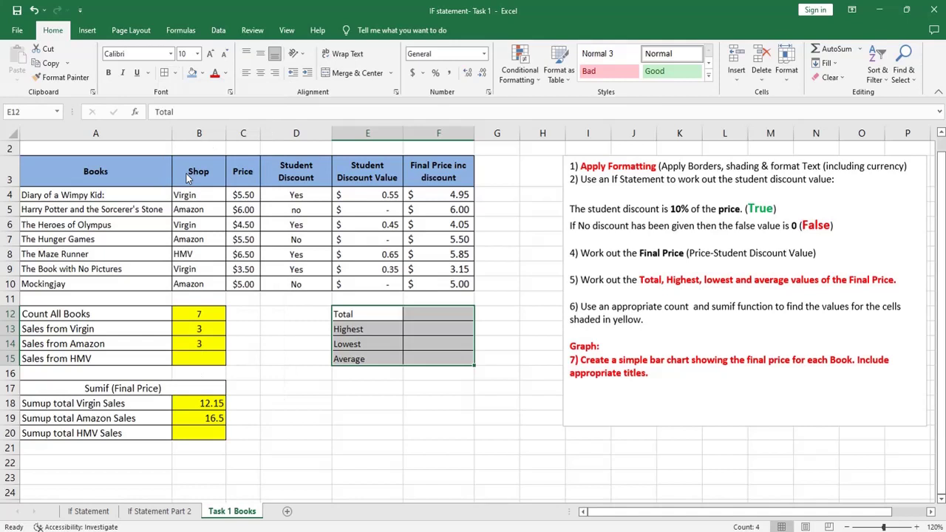
drag(383, 313, 383, 352)
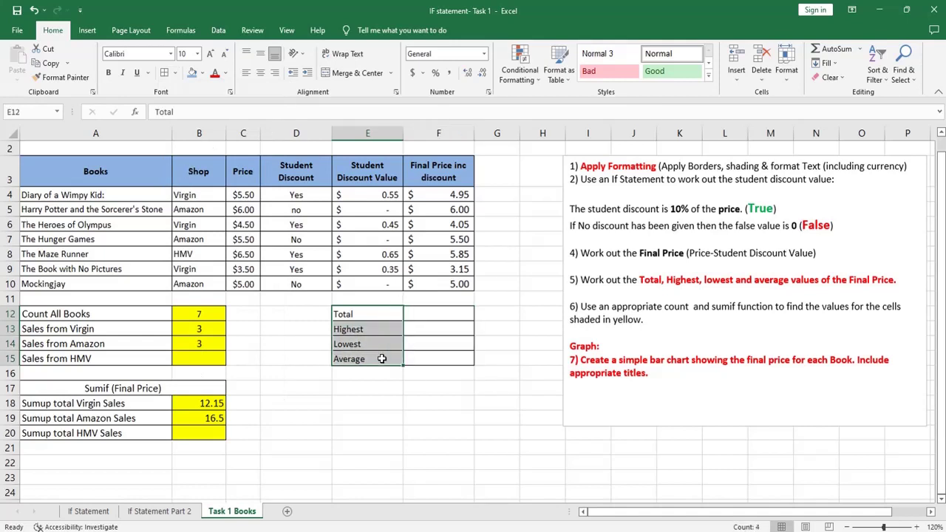
click(192, 73)
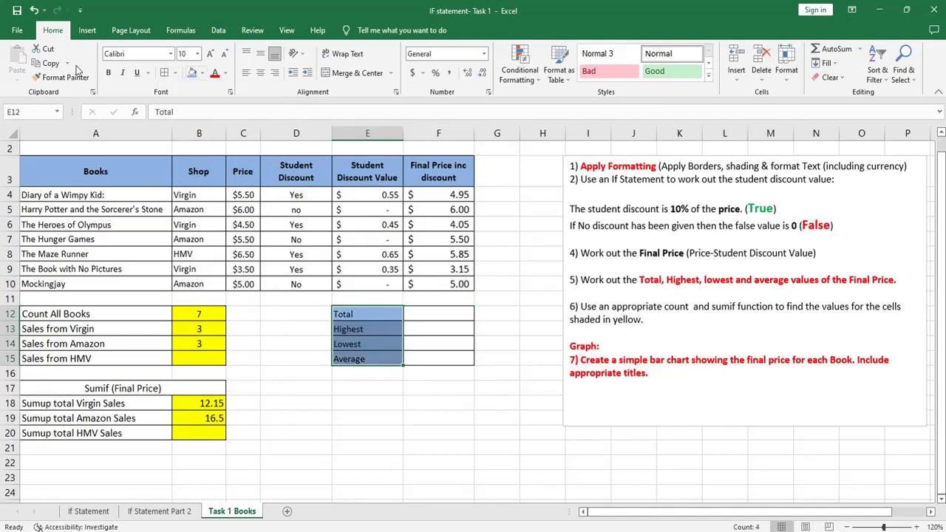
click(108, 73)
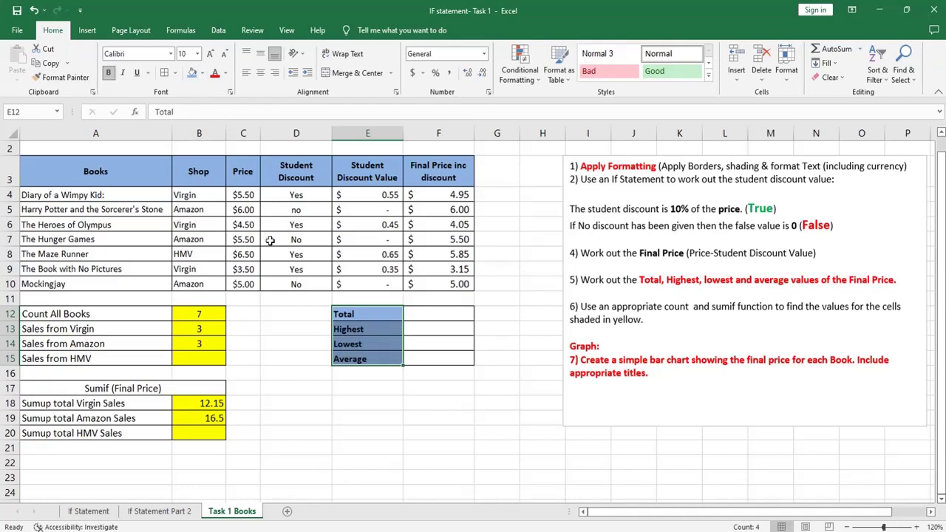
Step: Delete the Graph task text from the instructions text box
click(439, 418)
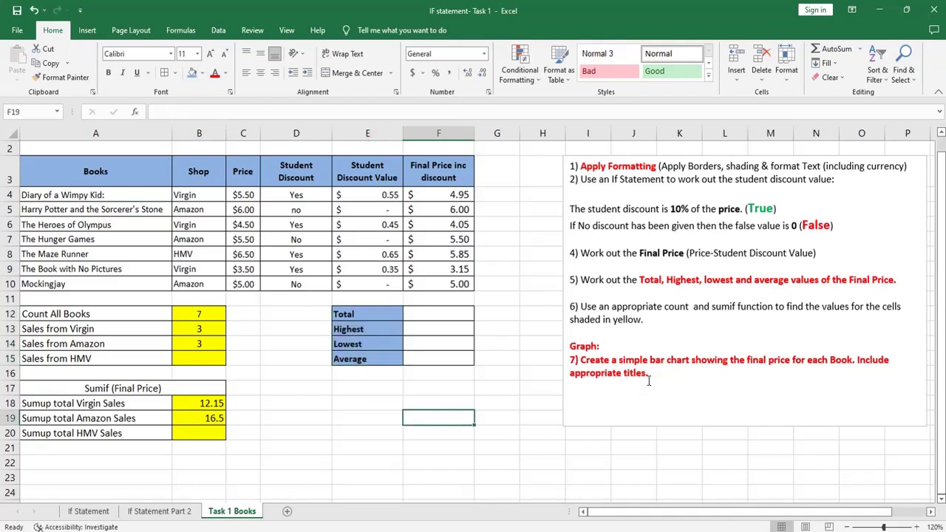
drag(655, 377, 569, 346)
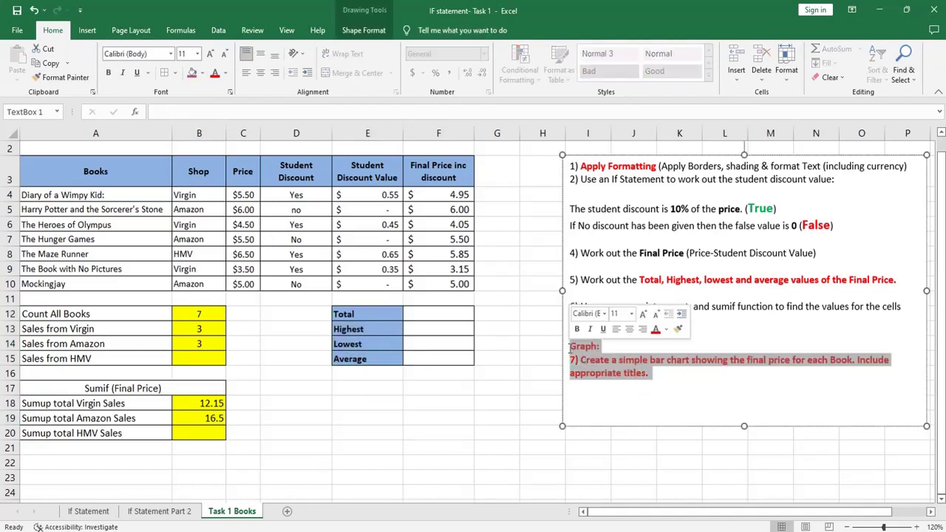
key(Delete)
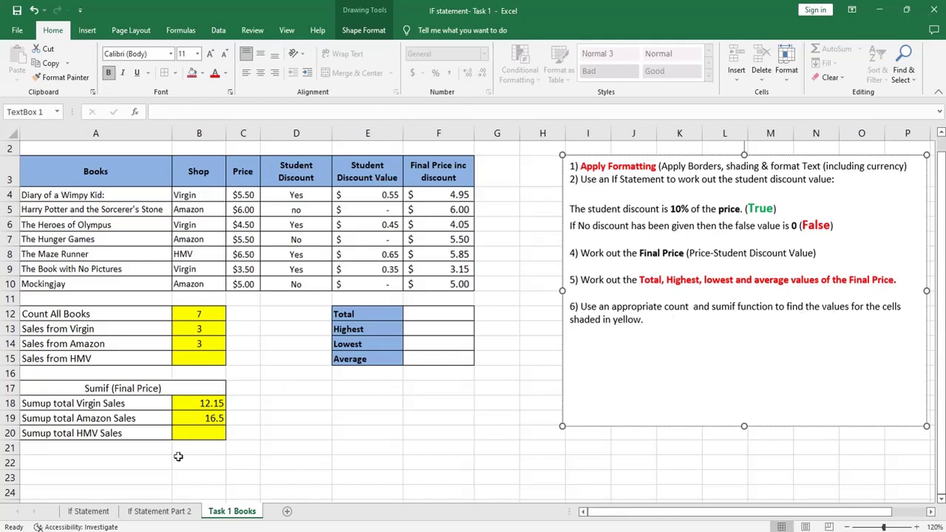
Step: Centre the sales totals in B18:B20, then close Excel and return to Downloads
drag(194, 404, 192, 431)
click(261, 72)
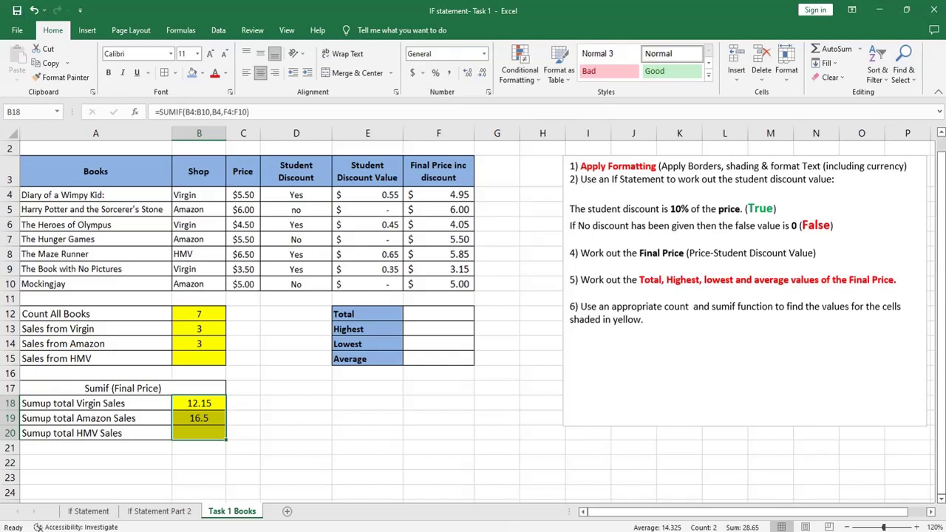
click(936, 10)
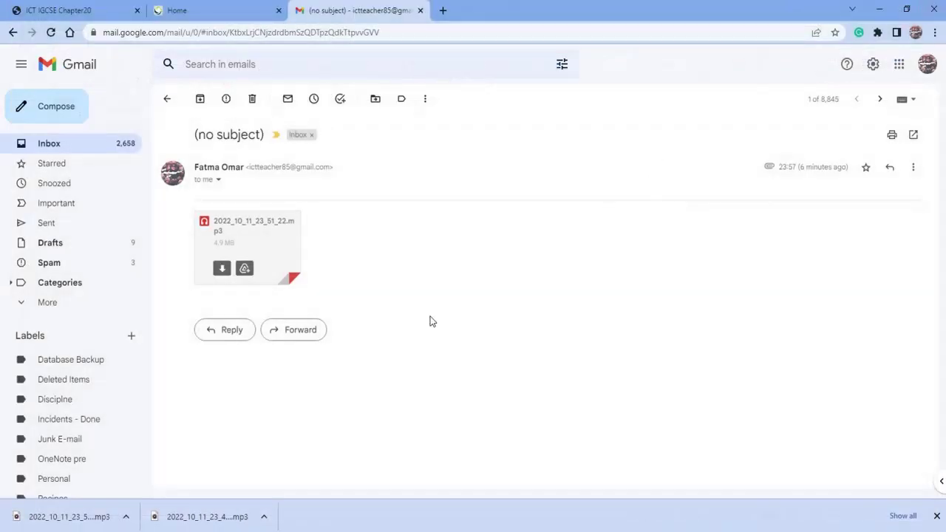
key(alt+Tab)
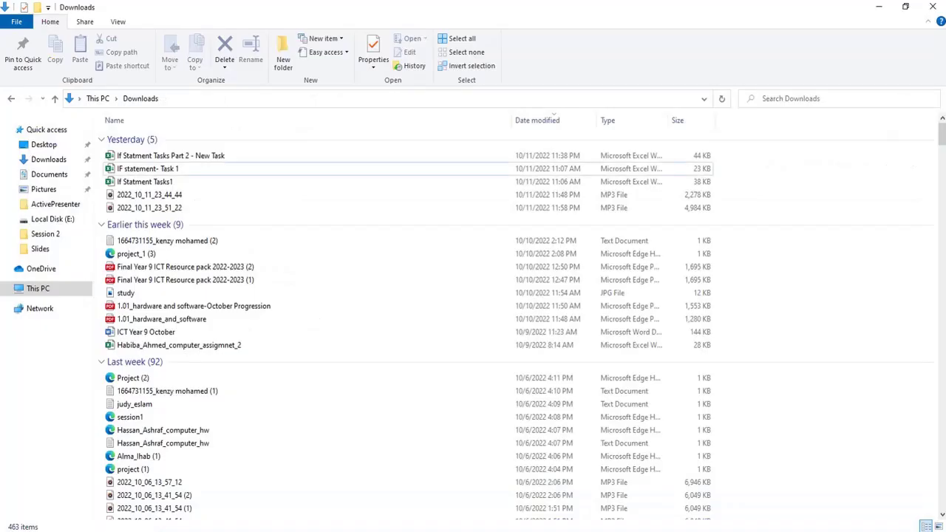
Step: Put the IF statement- Task 1 workbook's name into edit mode via its context menu's Rename
click(178, 171)
double_click(178, 172)
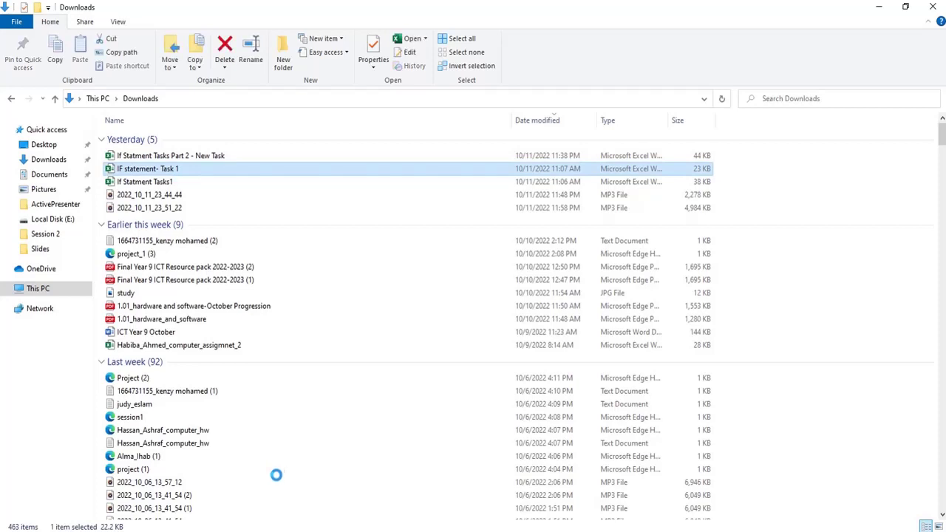
key(shift+F10)
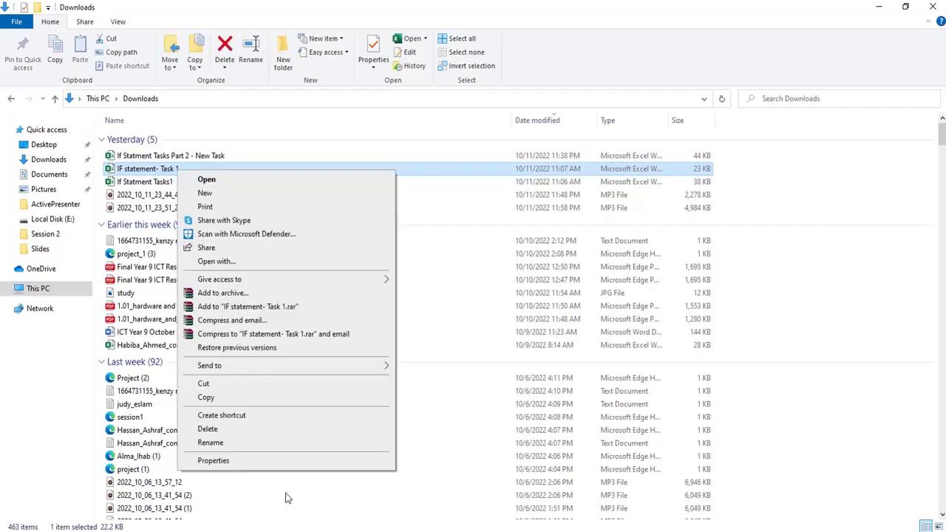
click(256, 443)
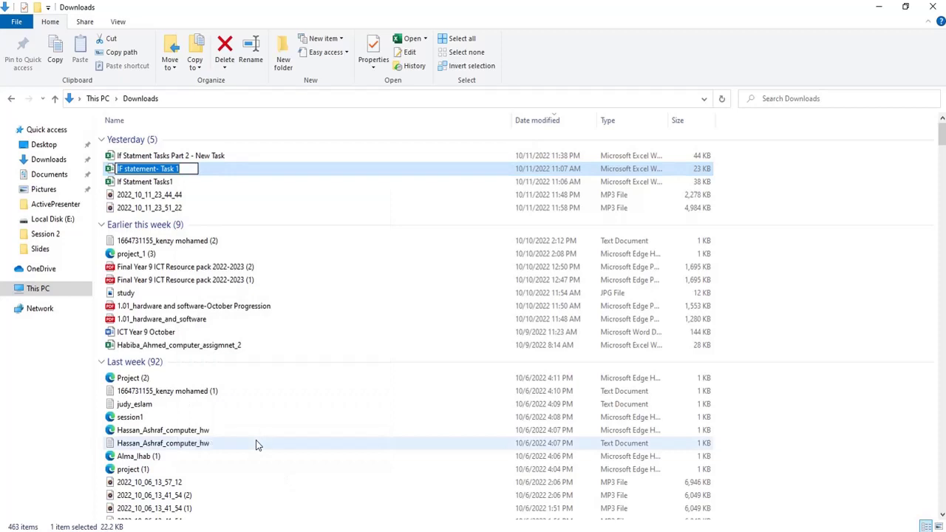